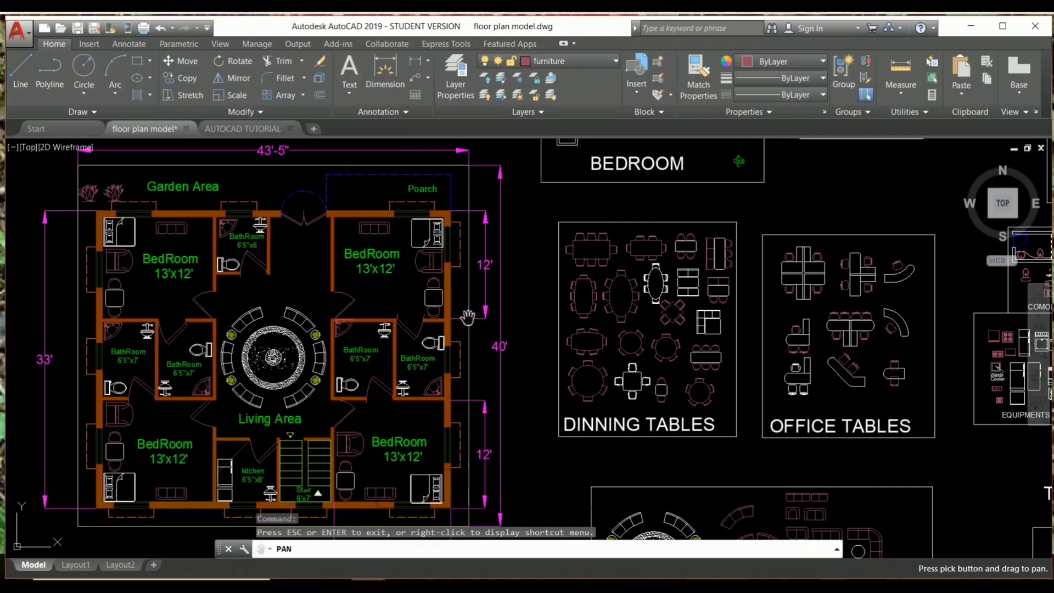
Step: Pan around the floor plan drawing and look at its layer list
{"action": "mouse_move", "coordinate": [453, 293]}
{"action": "left_mouse_down"}
{"action": "mouse_move", "coordinate": [542, 292]}
{"action": "mouse_move", "coordinate": [472, 337]}
{"action": "mouse_move", "coordinate": [544, 267]}
{"action": "mouse_move", "coordinate": [544, 277]}
{"action": "left_mouse_up"}
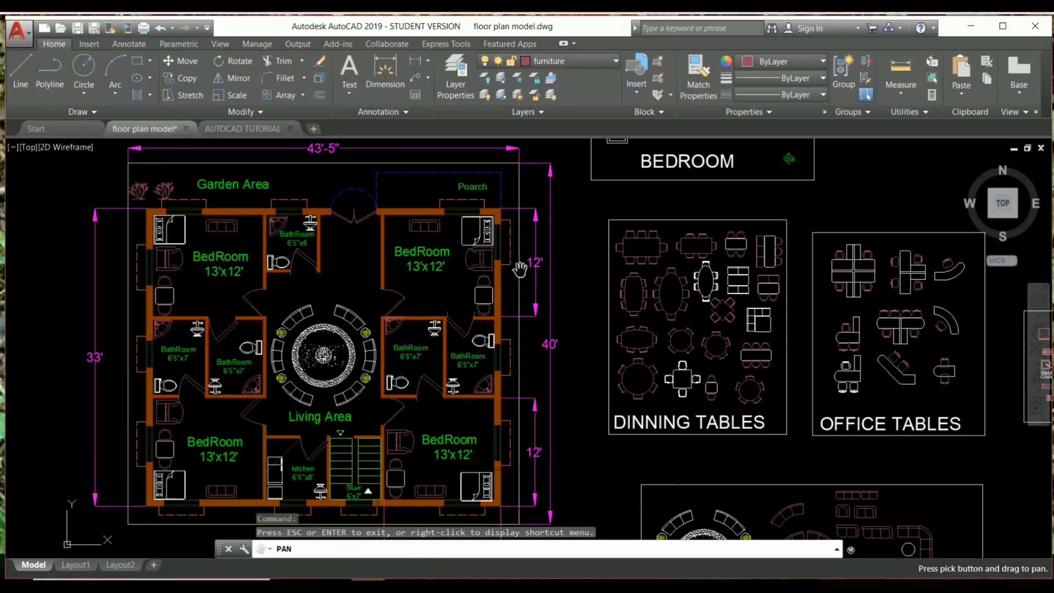
{"action": "left_click_drag", "start_coordinate": [497, 269], "coordinate": [540, 258]}
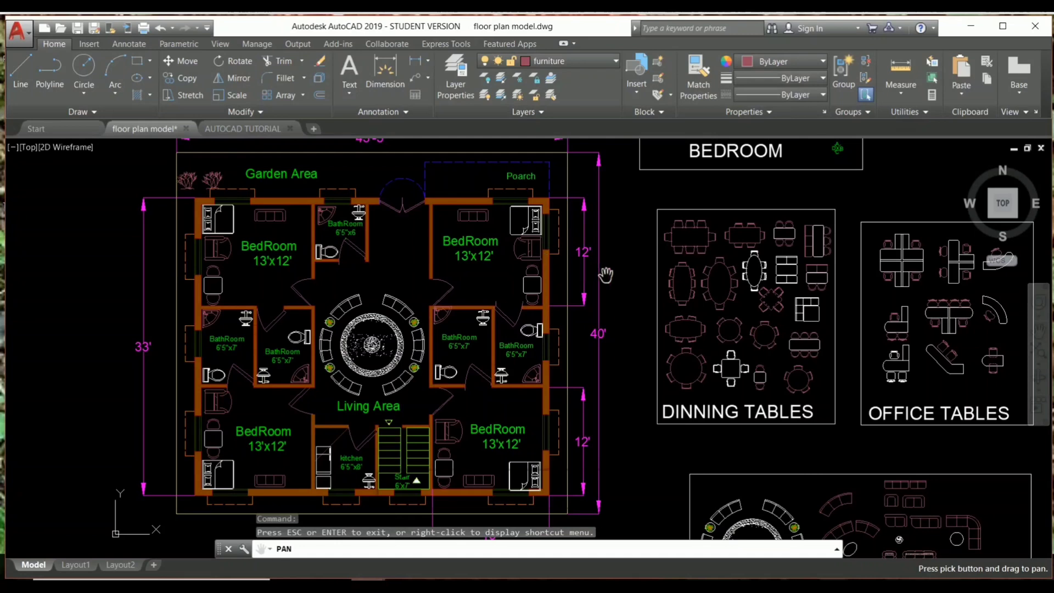
{"action": "mouse_move", "coordinate": [603, 274]}
{"action": "left_mouse_down"}
{"action": "mouse_move", "coordinate": [533, 267]}
{"action": "mouse_move", "coordinate": [609, 295]}
{"action": "mouse_move", "coordinate": [598, 264]}
{"action": "mouse_move", "coordinate": [575, 271]}
{"action": "mouse_move", "coordinate": [622, 272]}
{"action": "mouse_move", "coordinate": [600, 268]}
{"action": "mouse_move", "coordinate": [598, 277]}
{"action": "left_mouse_up"}
{"action": "left_click", "coordinate": [549, 60]}
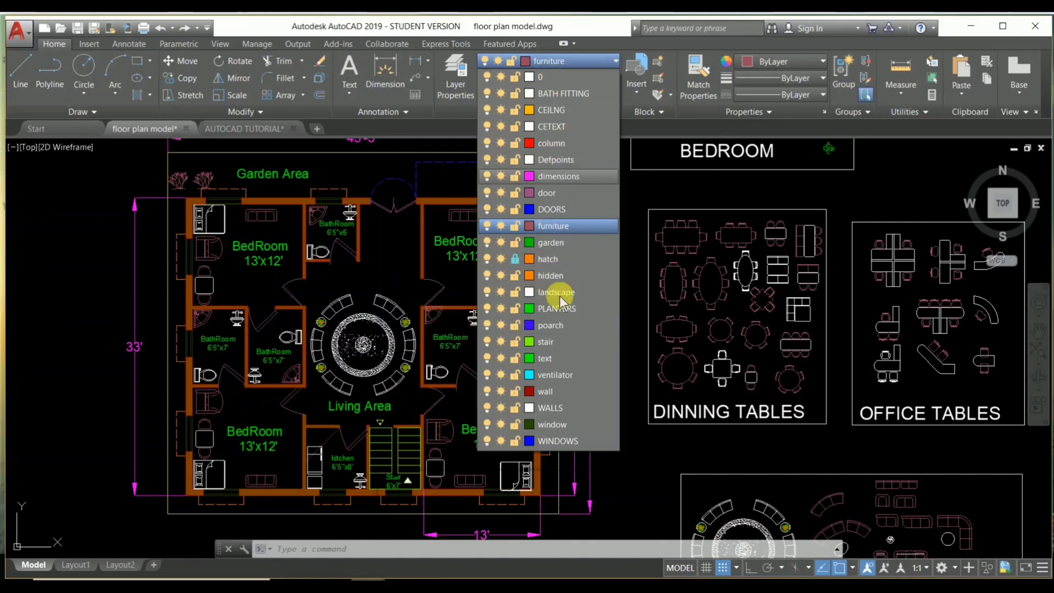
{"action": "middle_click_drag", "start_coordinate": [594, 275], "coordinate": [604, 265]}
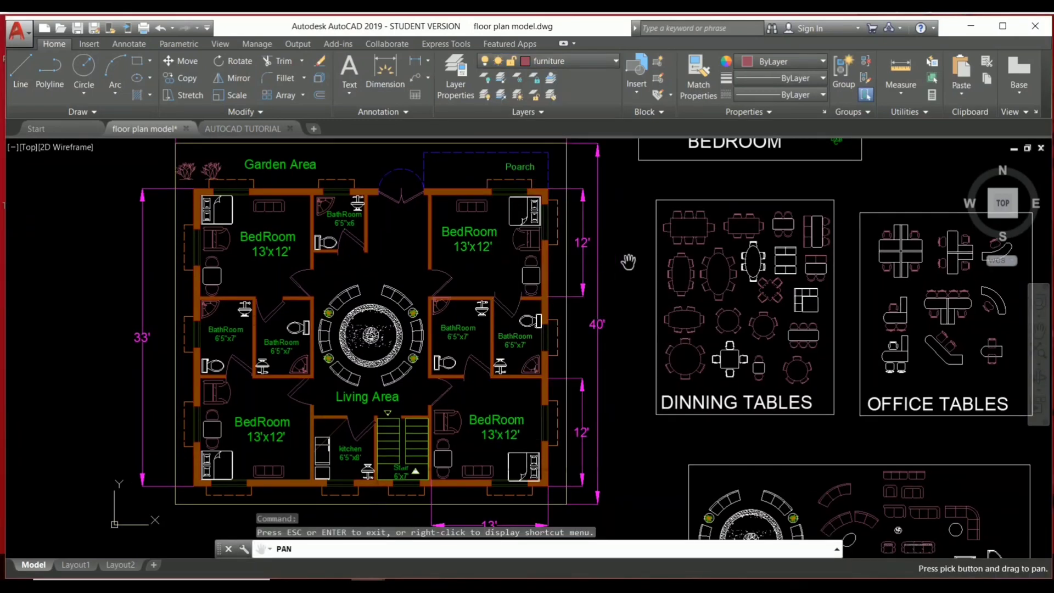
{"action": "left_click_drag", "start_coordinate": [628, 263], "coordinate": [597, 280]}
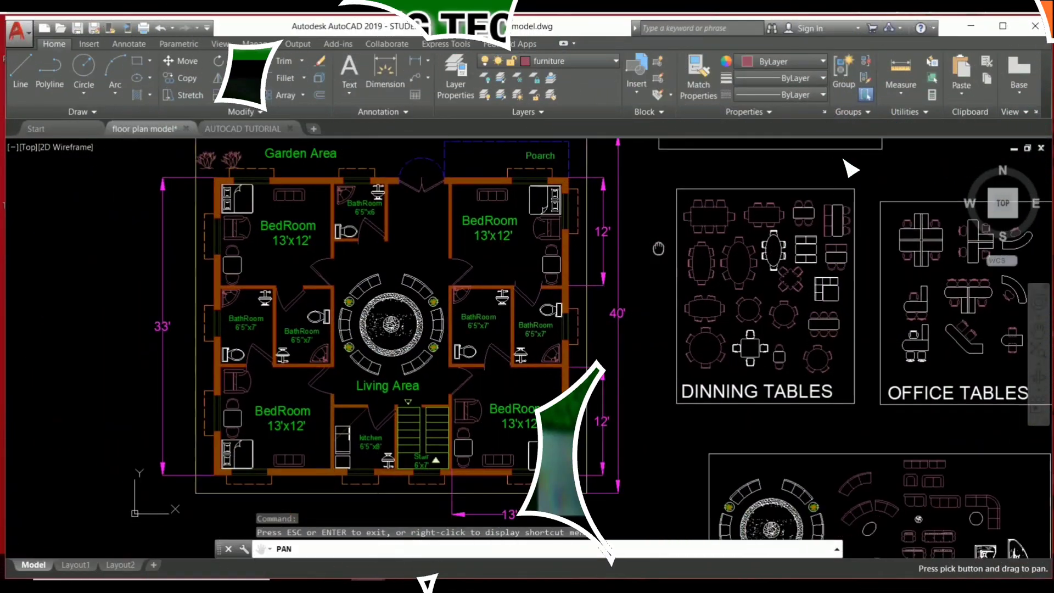
{"action": "left_click_drag", "start_coordinate": [654, 255], "coordinate": [650, 266]}
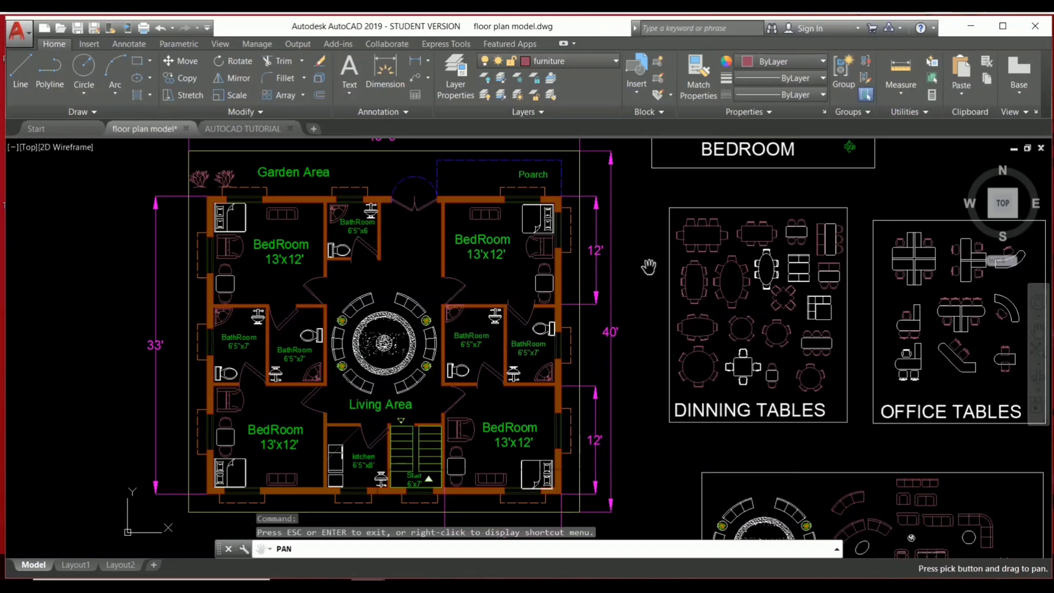
{"action": "left_click_drag", "start_coordinate": [666, 262], "coordinate": [645, 263]}
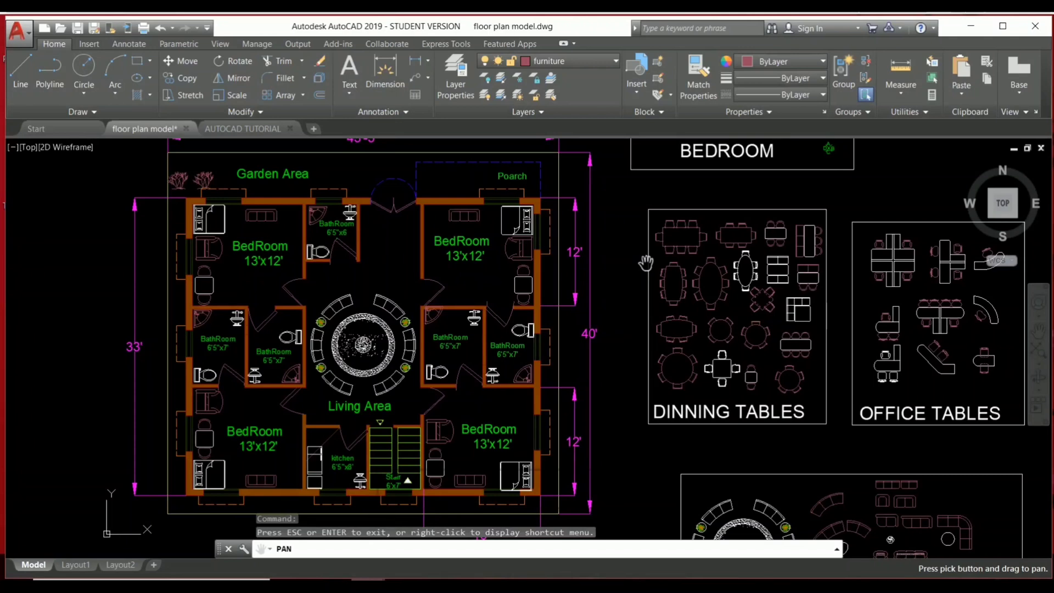
Step: Switch to the AUTOCAD TUTORIAL drawing and open its Layer Properties Manager with LA
{"action": "left_click", "coordinate": [260, 130]}
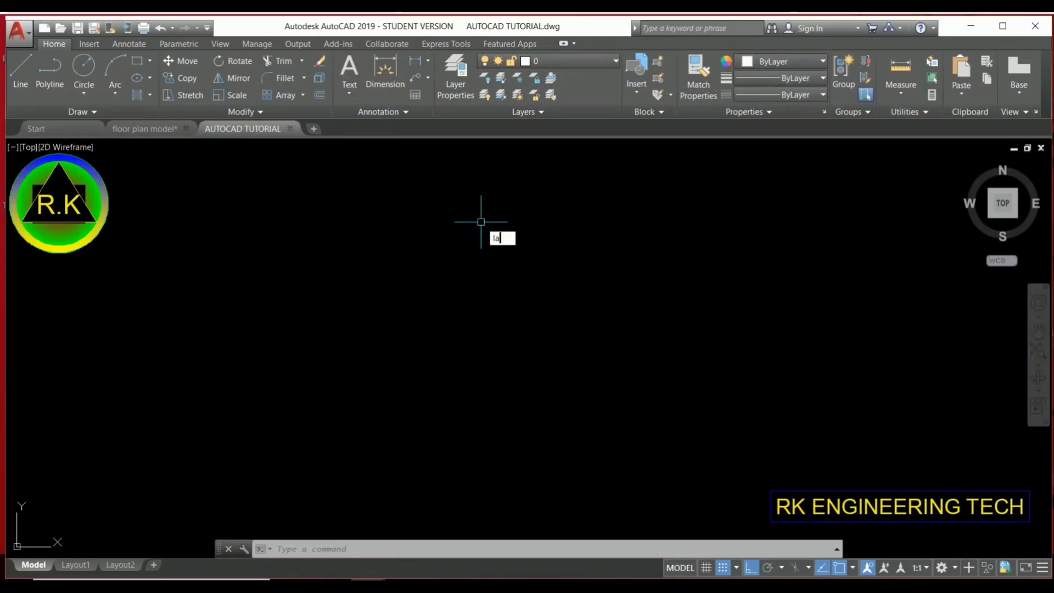
{"action": "key", "text": "Return"}
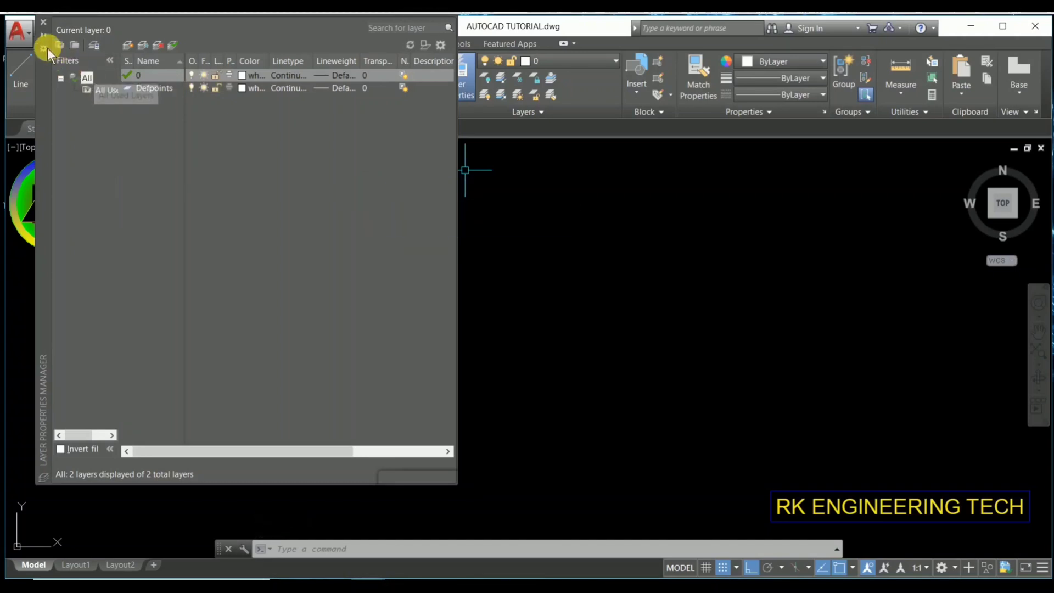
{"action": "left_click", "coordinate": [42, 23]}
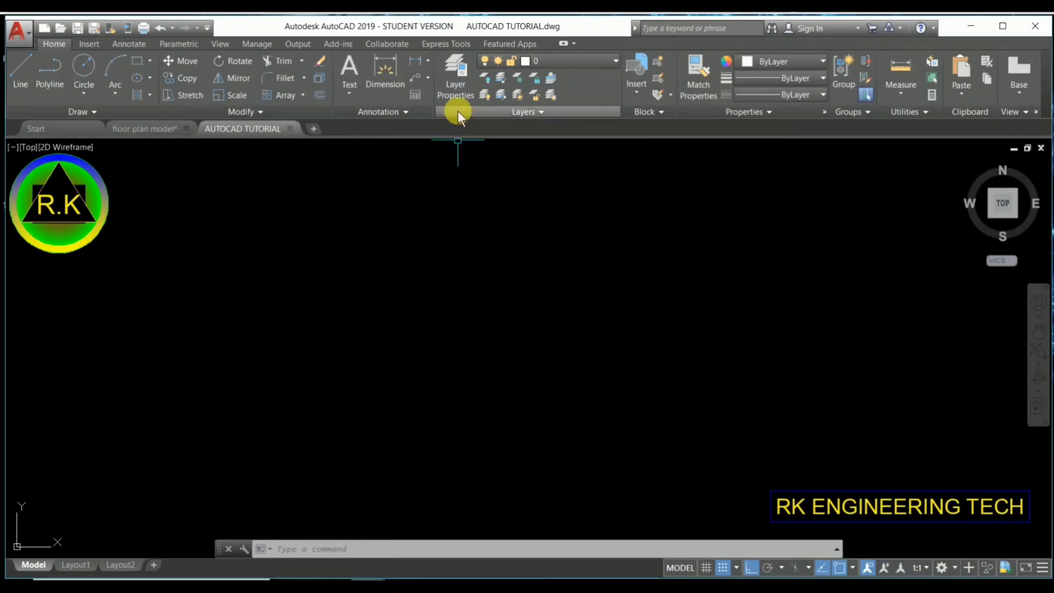
{"action": "left_click", "coordinate": [448, 70]}
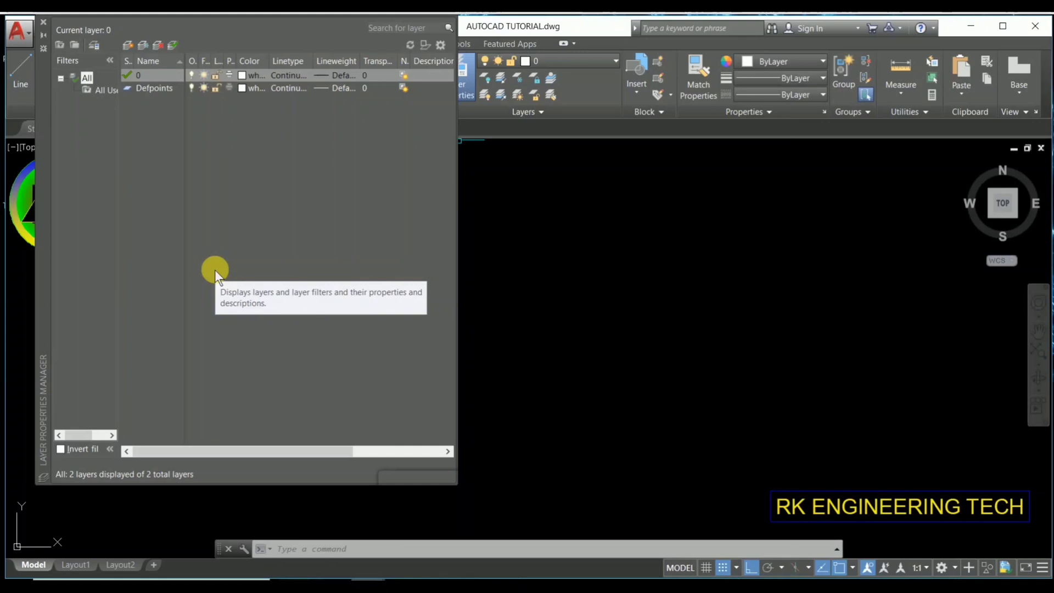
Step: Add two new layers, Layer1 and Layer2, and rename Layer1 to wall
{"action": "key", "text": "alt+n"}
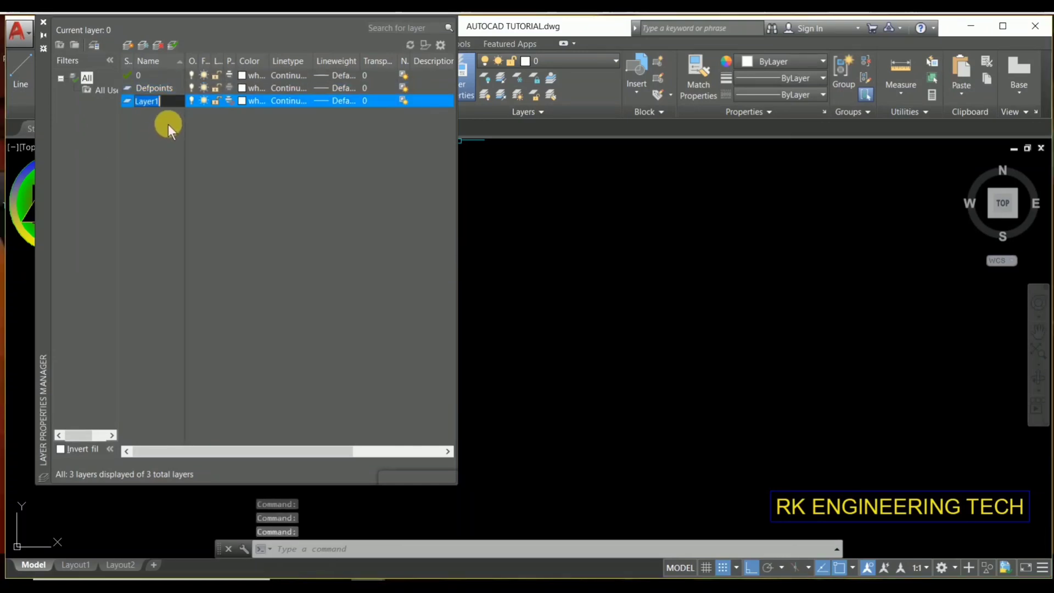
{"action": "left_click", "coordinate": [129, 45]}
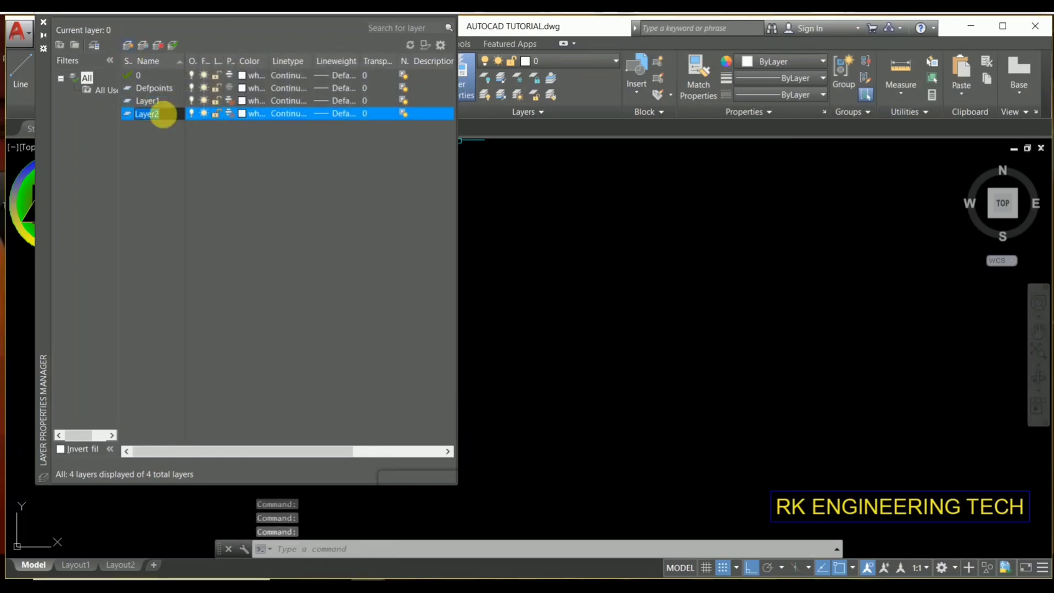
{"action": "key", "text": "Return"}
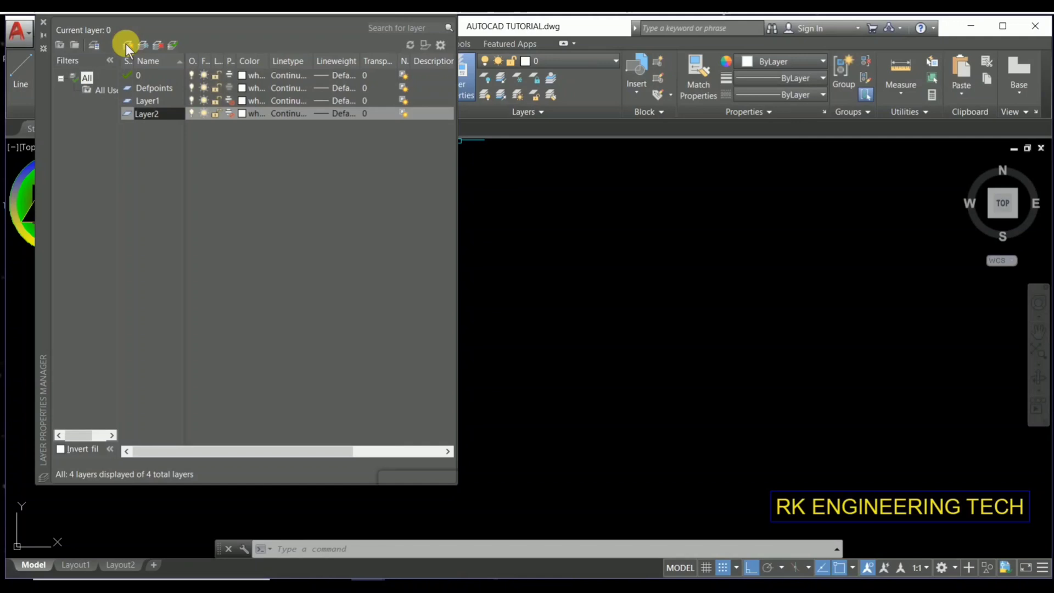
{"action": "left_click", "coordinate": [149, 113]}
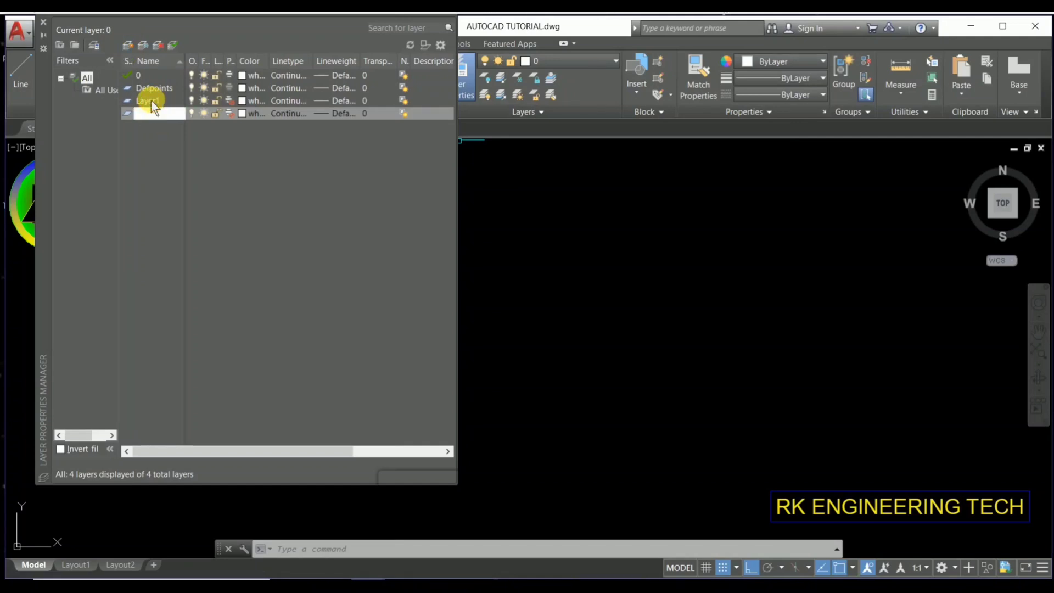
{"action": "left_click", "coordinate": [151, 99]}
{"action": "left_click", "coordinate": [151, 101]}
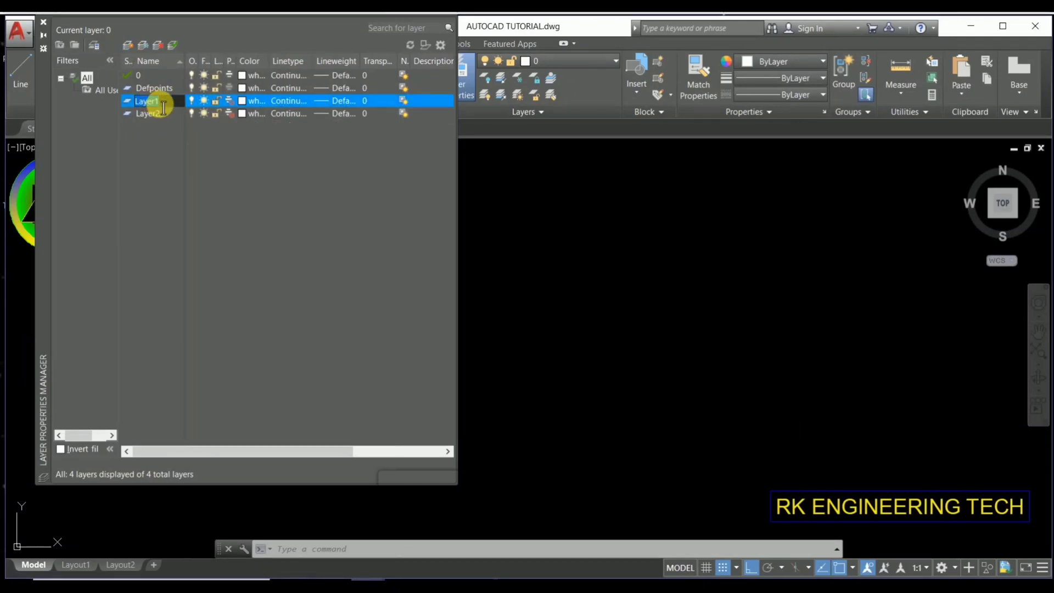
{"action": "type", "text": "wall"}
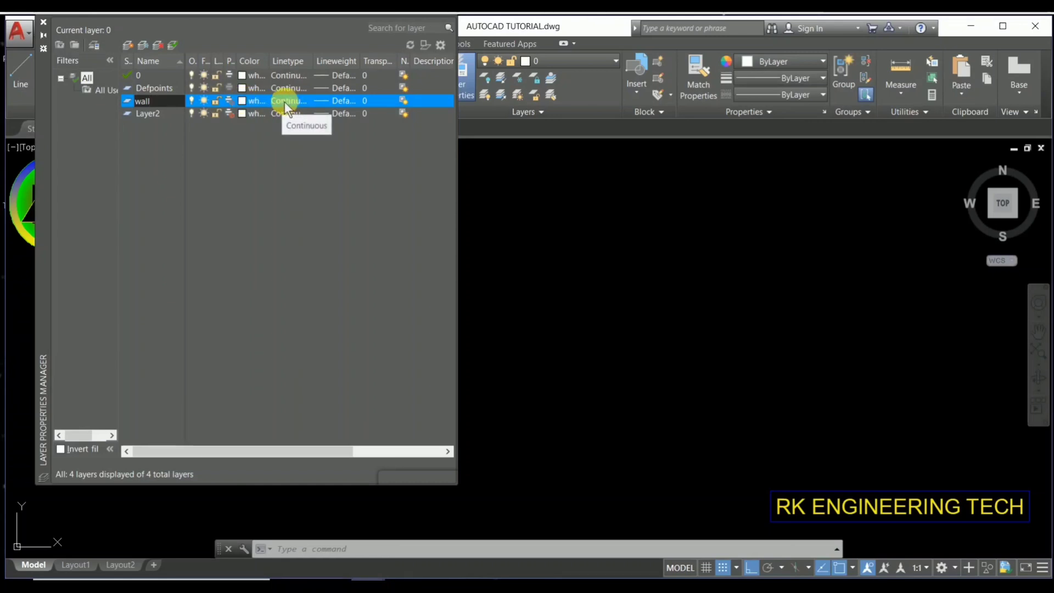
Step: Give the wall layer colour index 14
{"action": "left_click", "coordinate": [242, 101]}
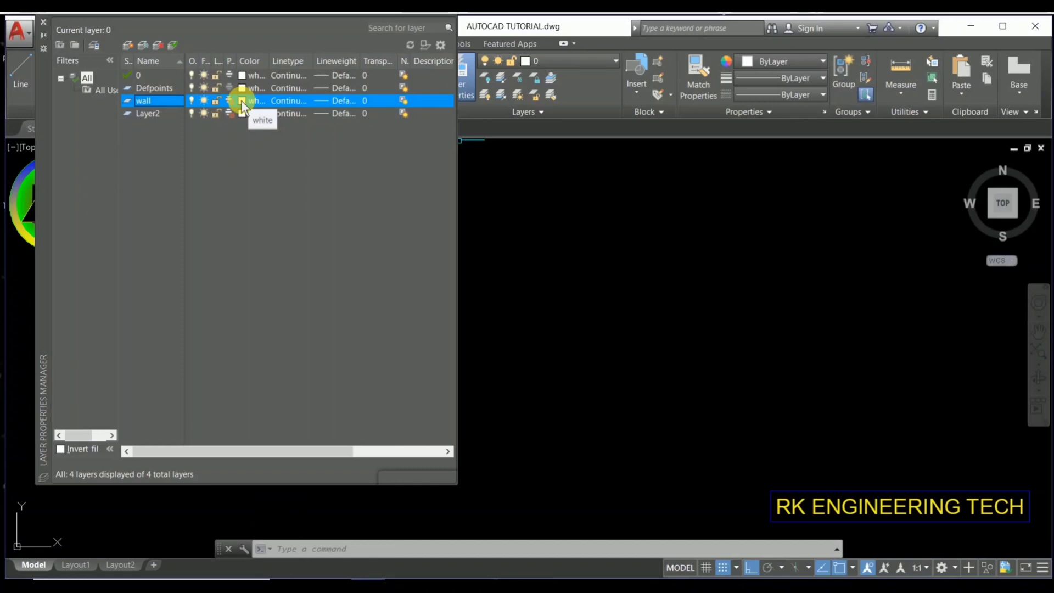
{"action": "left_click", "coordinate": [242, 101]}
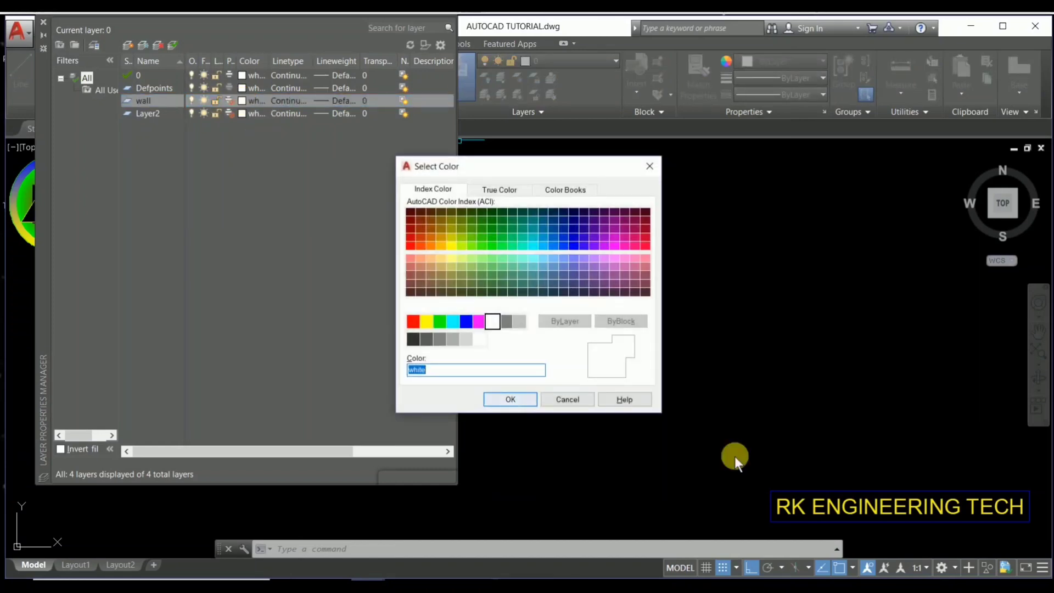
{"action": "left_click", "coordinate": [410, 230]}
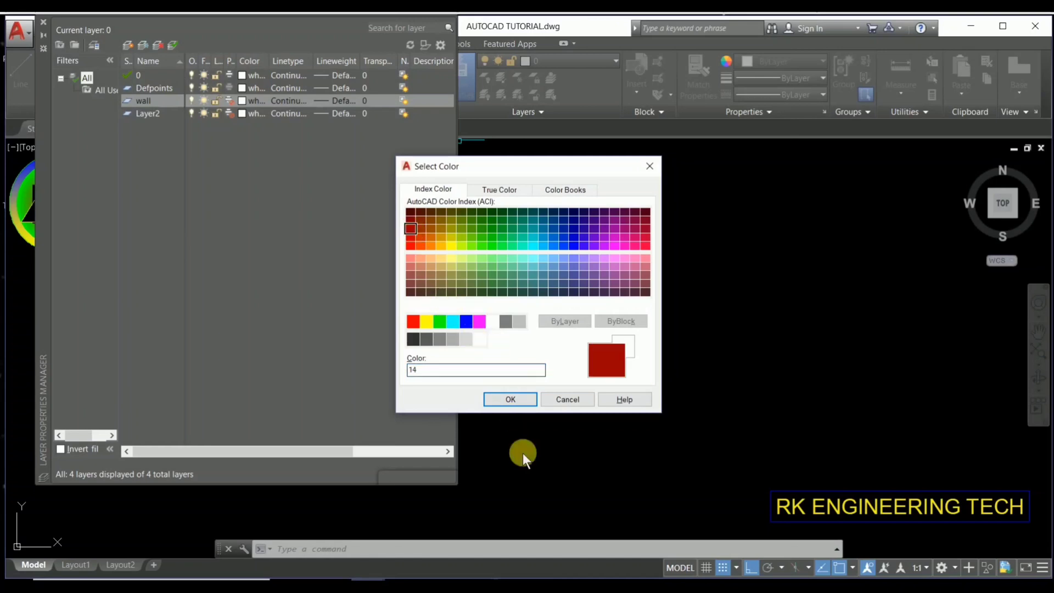
{"action": "left_click", "coordinate": [508, 399]}
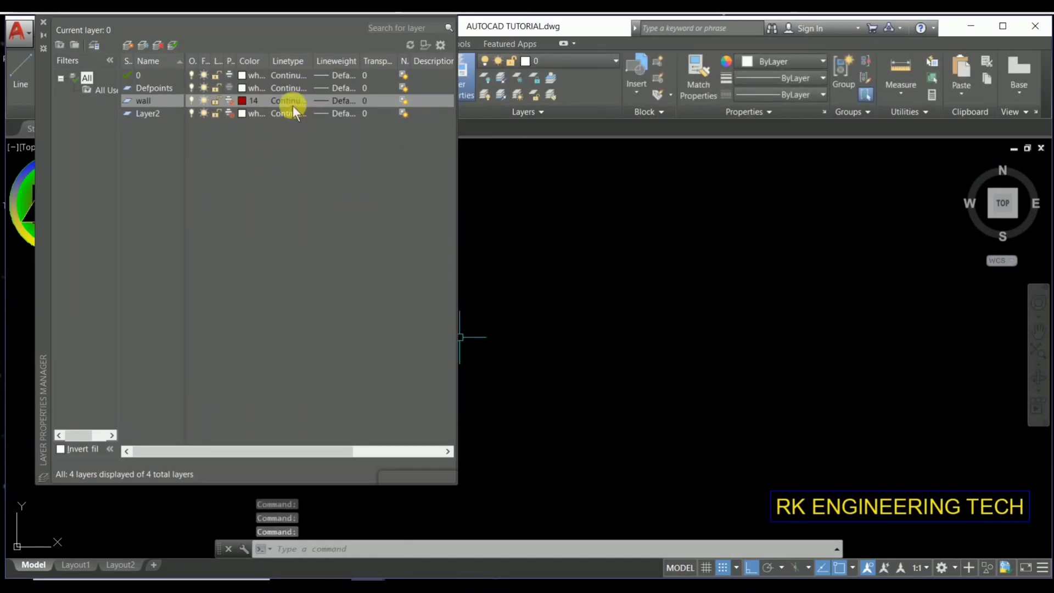
Step: Set the wall layer's lineweight to 0.20 mm
{"action": "left_click", "coordinate": [333, 100]}
{"action": "left_click", "coordinate": [333, 101]}
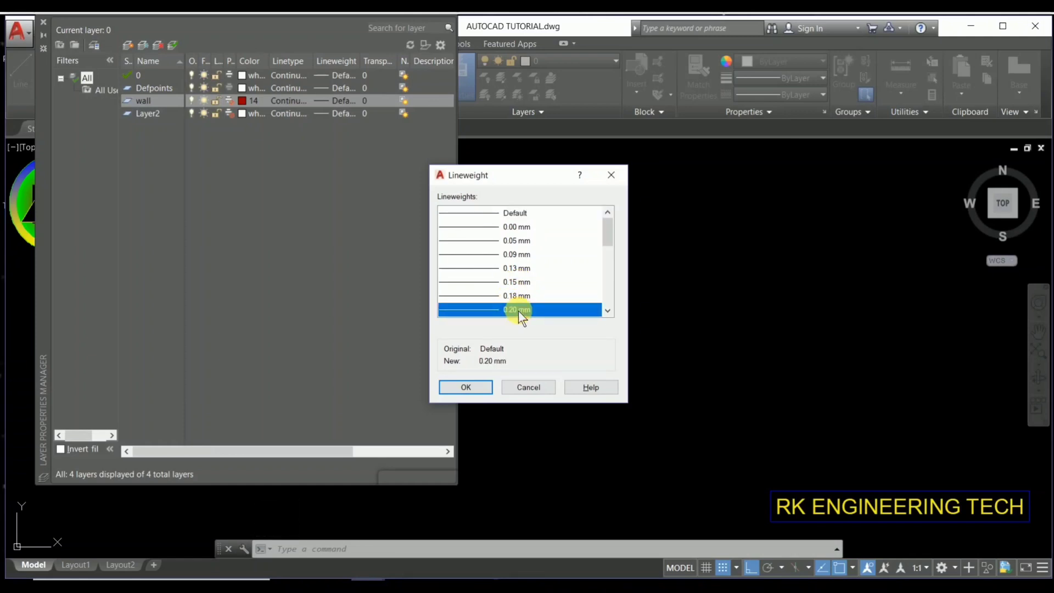
{"action": "left_click", "coordinate": [467, 389]}
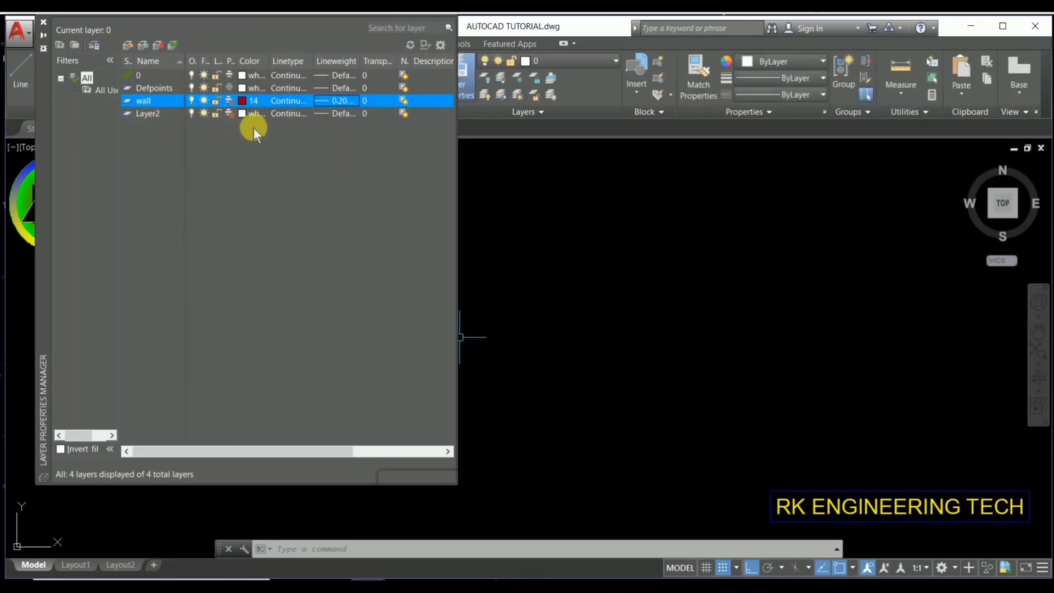
Step: Make Layer2 the current layer and rename it to hidden
{"action": "left_click", "coordinate": [149, 112]}
{"action": "double_click", "coordinate": [161, 111]}
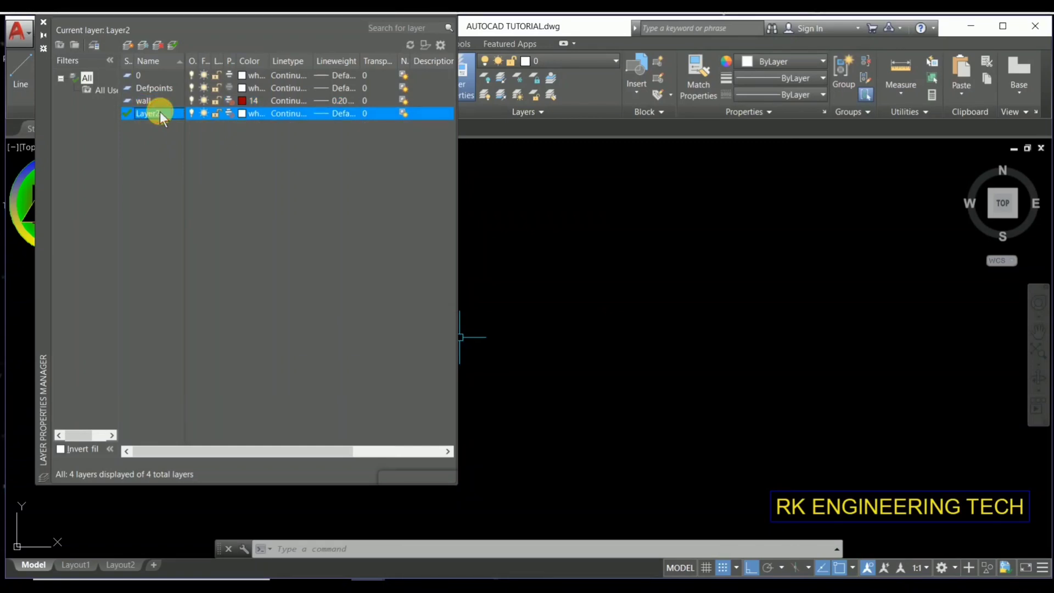
{"action": "left_click", "coordinate": [166, 116]}
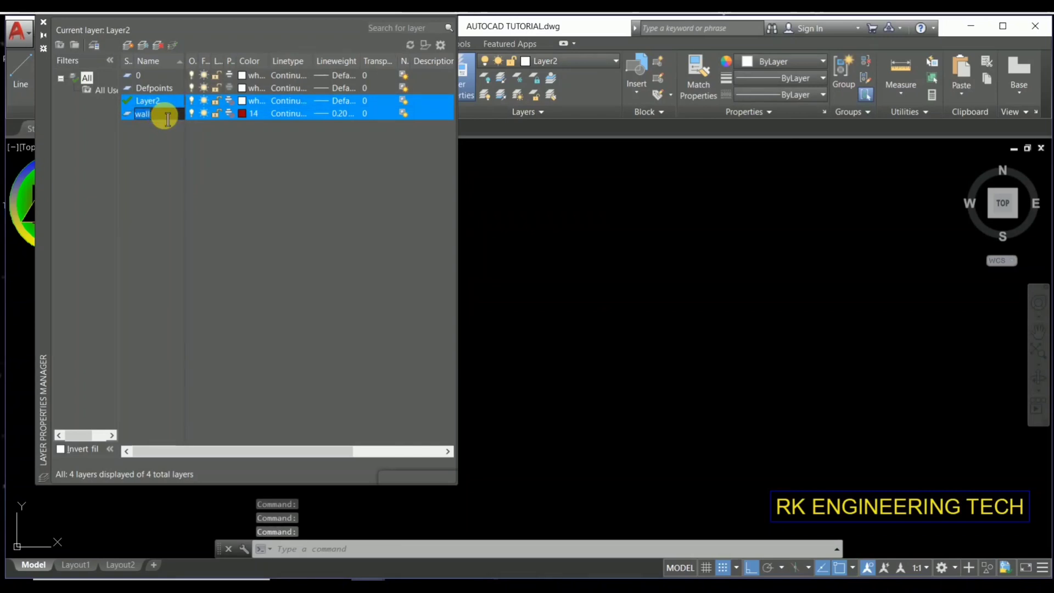
{"action": "key", "text": "Return"}
{"action": "left_click", "coordinate": [156, 98]}
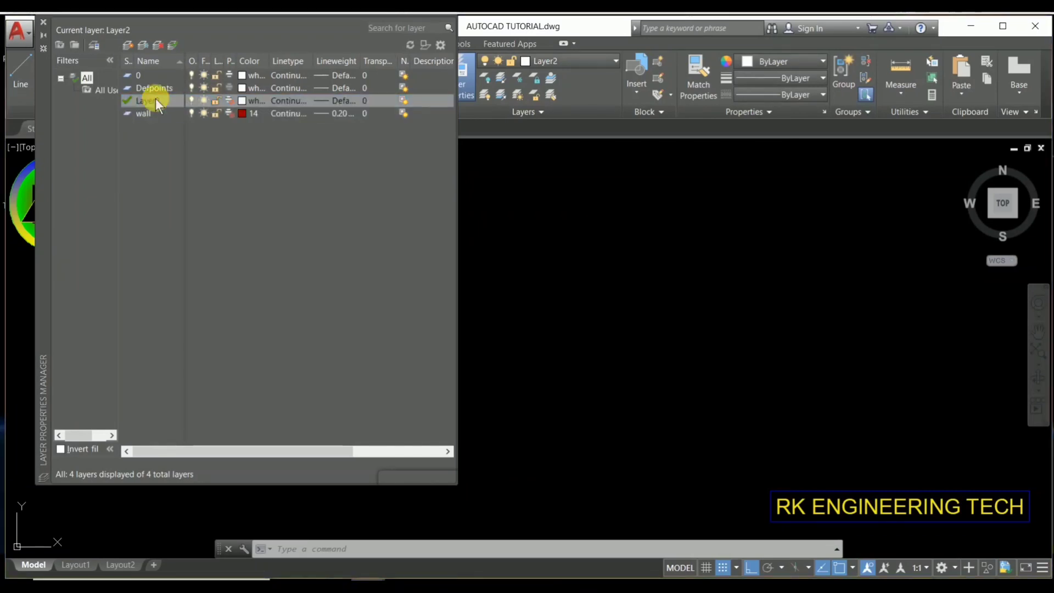
{"action": "left_click", "coordinate": [158, 101]}
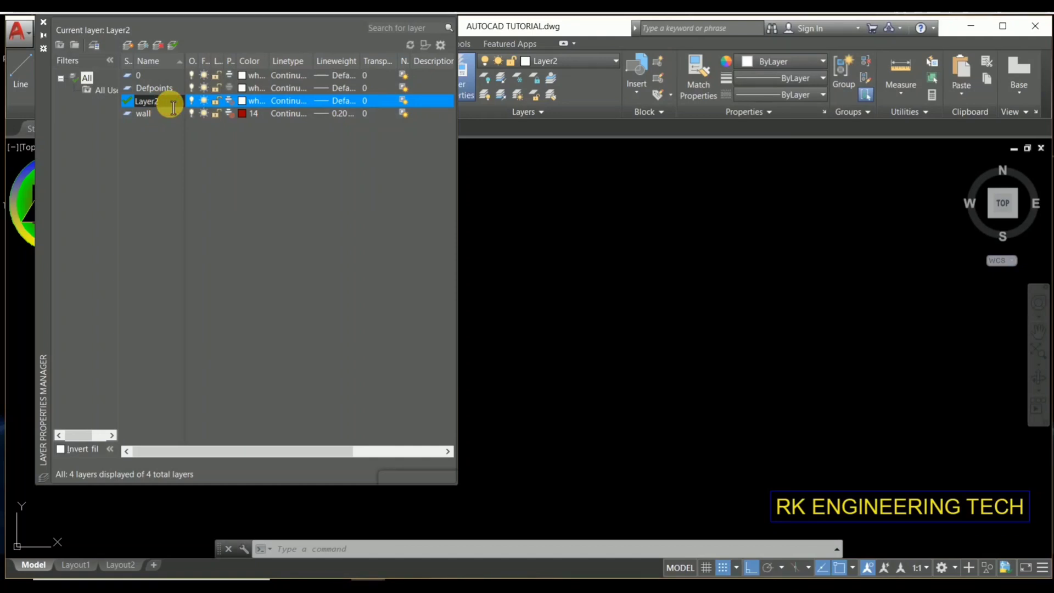
{"action": "left_click_drag", "start_coordinate": [171, 105], "coordinate": [148, 106]}
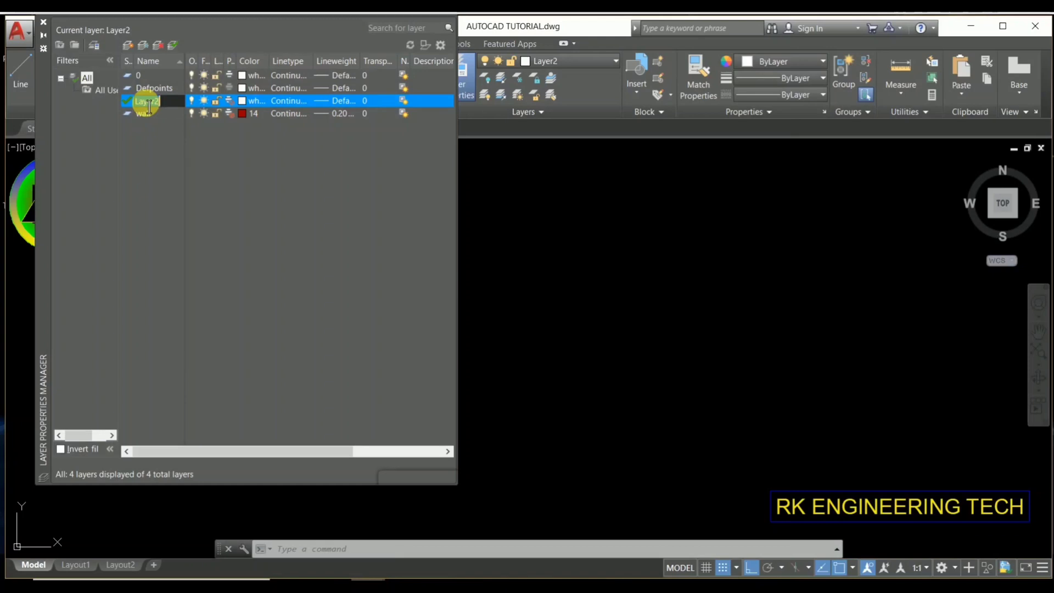
{"action": "type", "text": "hidden"}
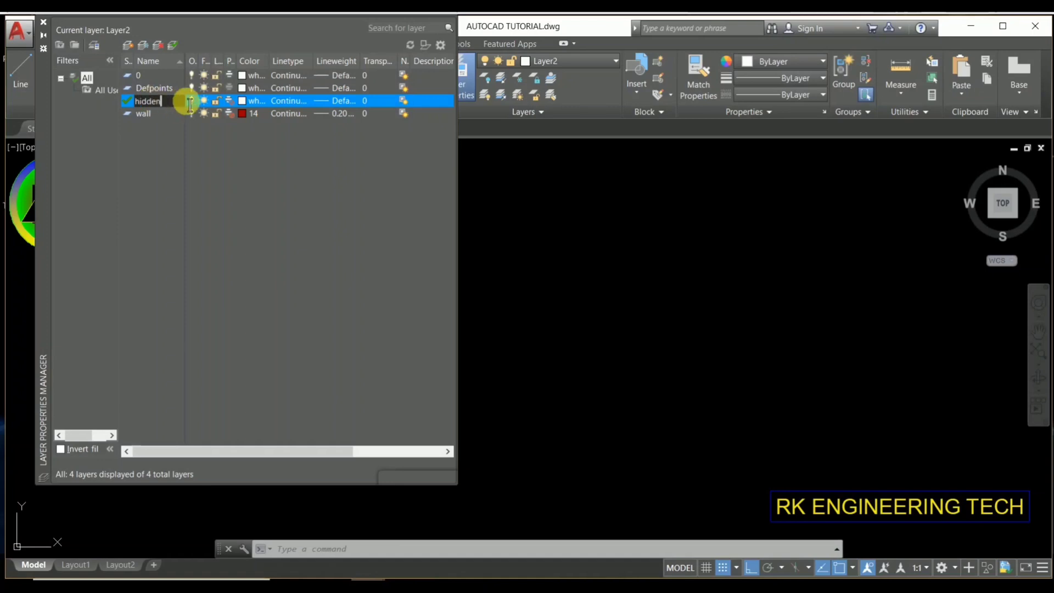
{"action": "key", "text": "Return"}
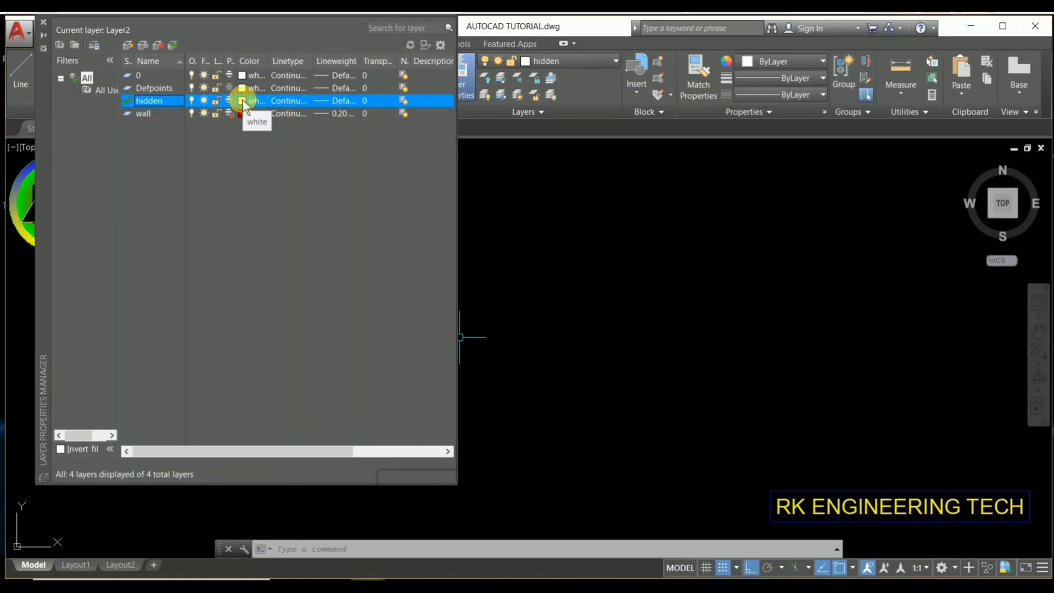
Step: Set the hidden layer's colour to green 70, keeping the Default lineweight
{"action": "left_click", "coordinate": [242, 100]}
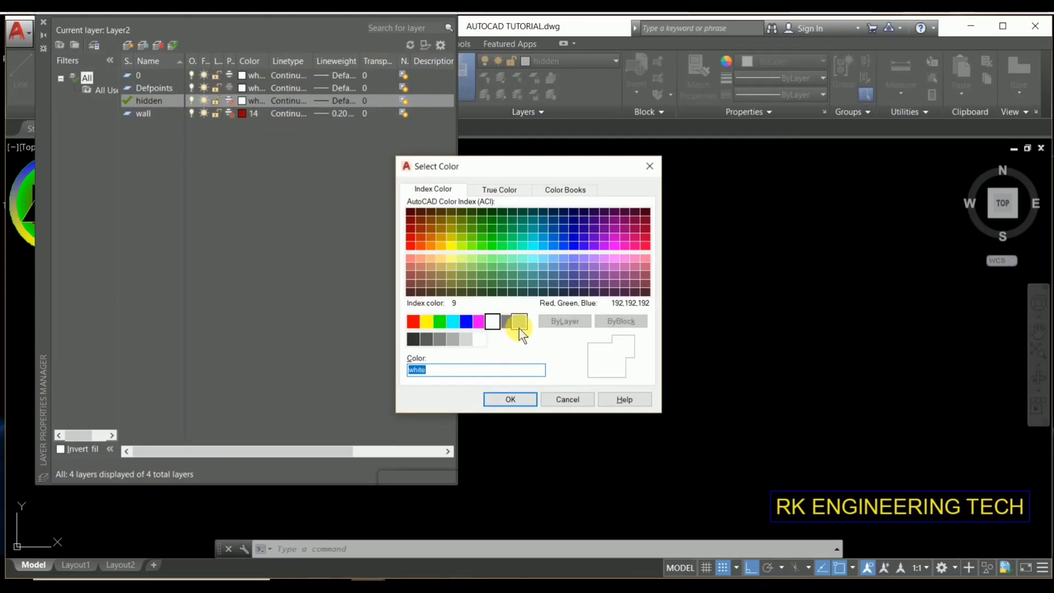
{"action": "left_click", "coordinate": [471, 247]}
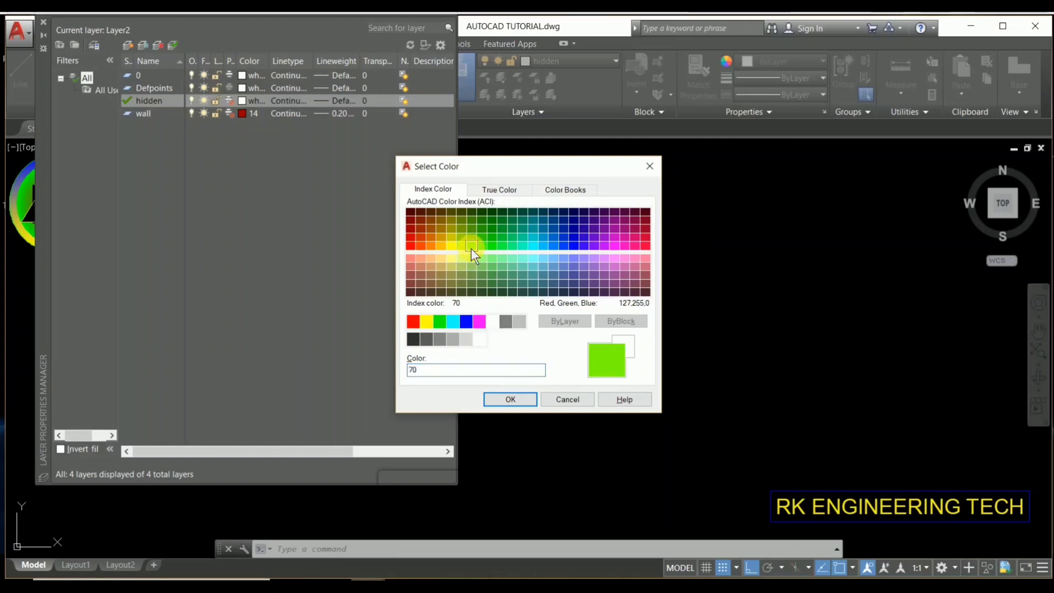
{"action": "left_click", "coordinate": [510, 398]}
{"action": "left_click", "coordinate": [336, 101]}
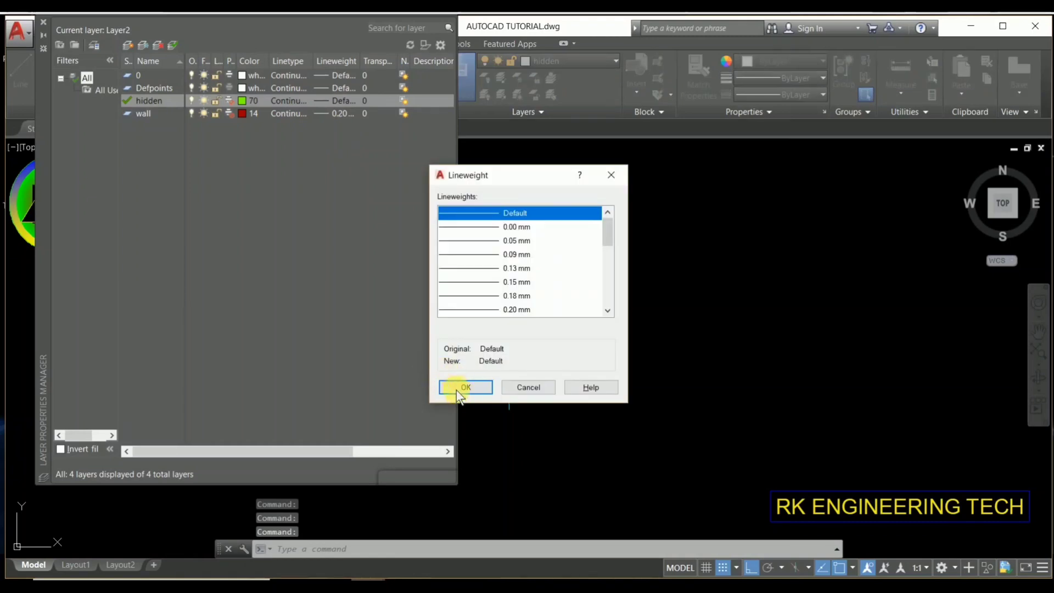
{"action": "left_click", "coordinate": [465, 395]}
Step: Load ACAD_ISO02W100 and assign it as the hidden layer's linetype
{"action": "left_click", "coordinate": [283, 102]}
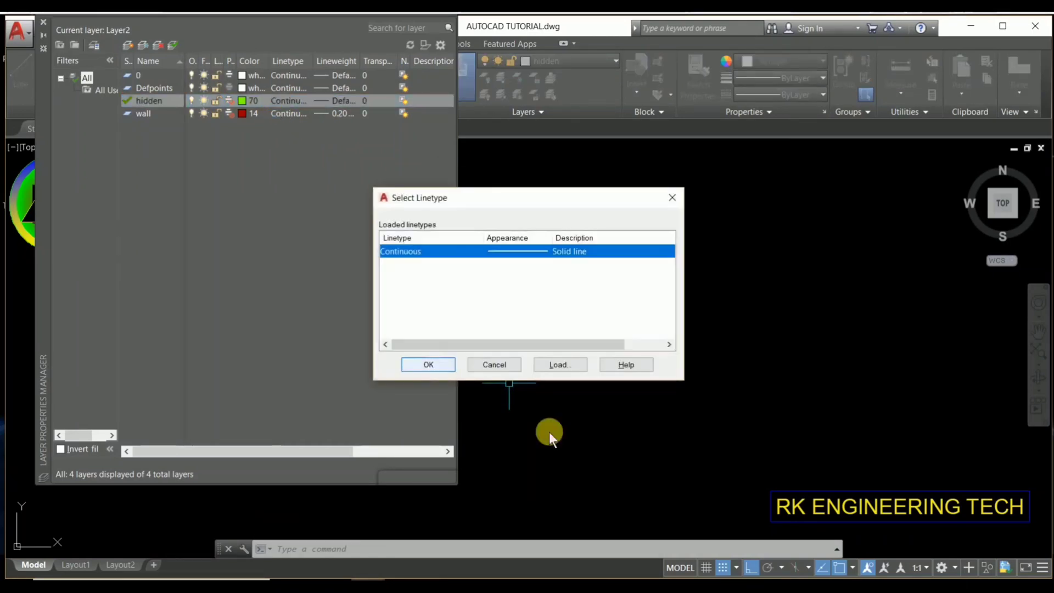
{"action": "left_click", "coordinate": [568, 363]}
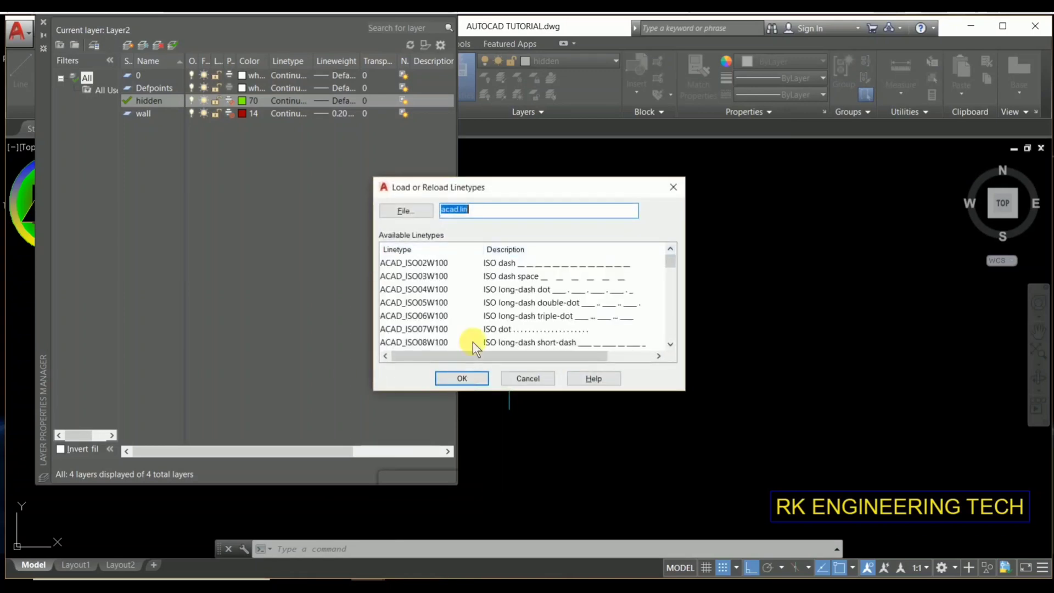
{"action": "left_click", "coordinate": [499, 263]}
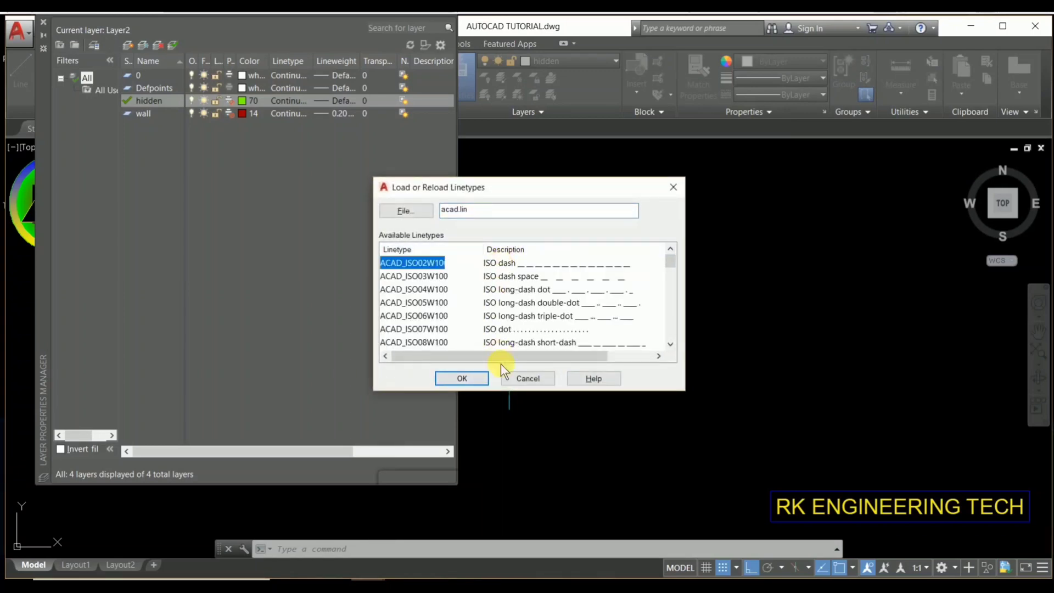
{"action": "left_click", "coordinate": [463, 377]}
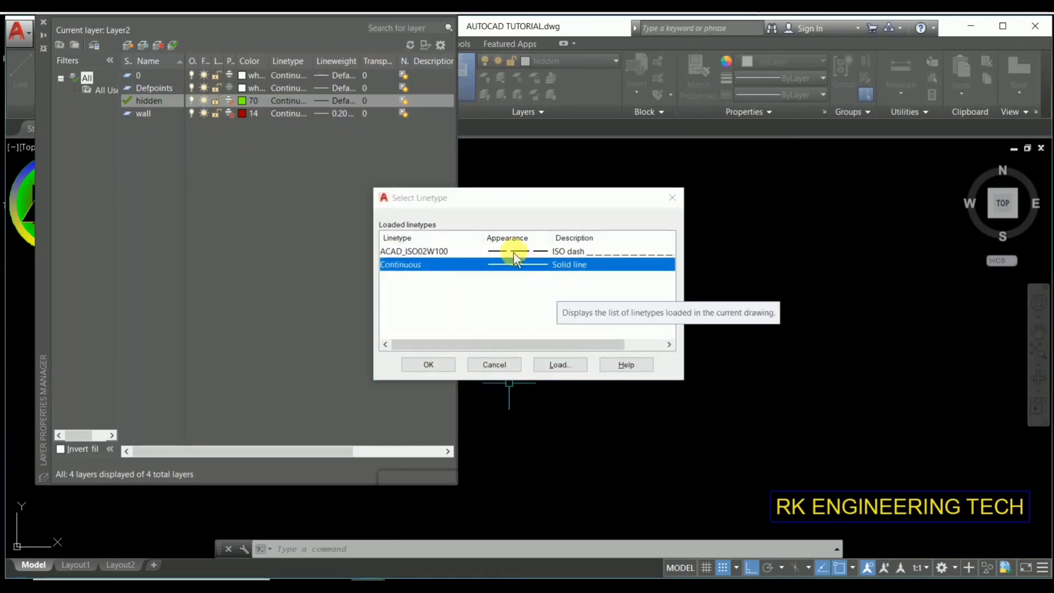
{"action": "left_click", "coordinate": [512, 253]}
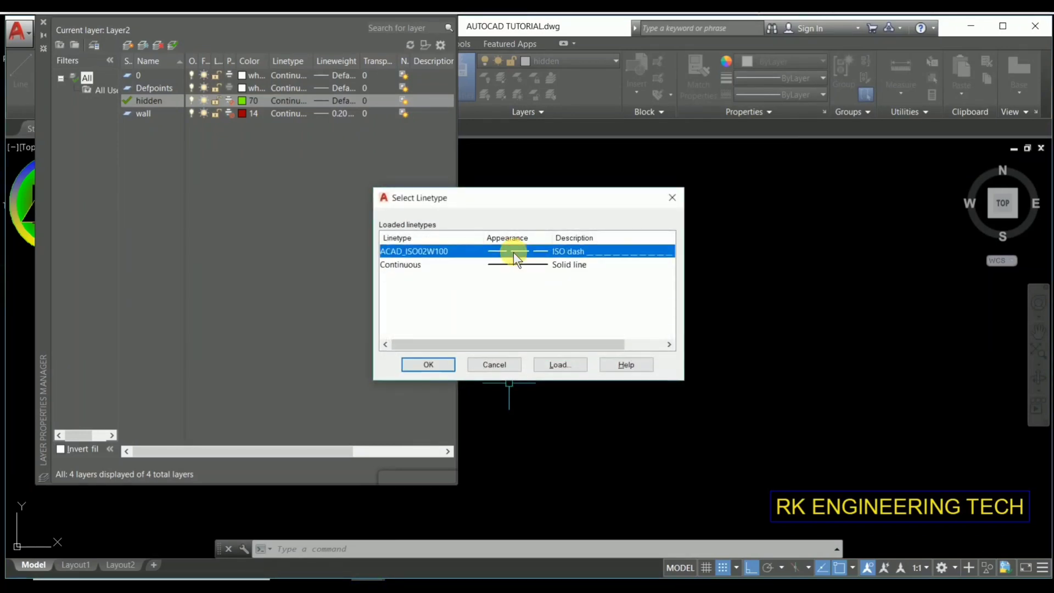
{"action": "left_click", "coordinate": [428, 365]}
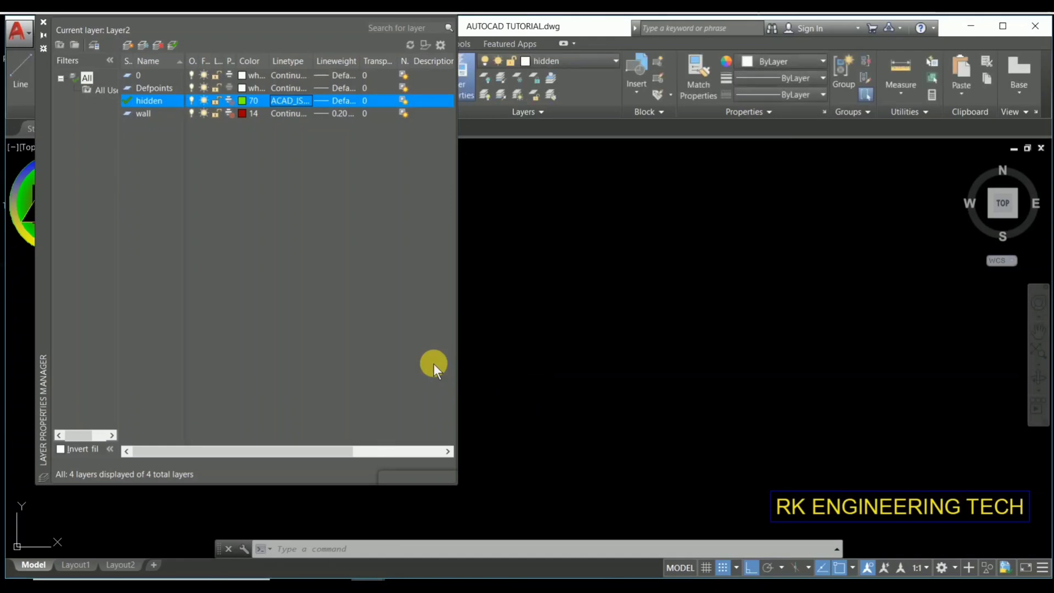
Step: Add new layers copying hidden's green 70 dashed settings, then close the layer manager
{"action": "left_click", "coordinate": [129, 46]}
{"action": "left_click", "coordinate": [129, 46]}
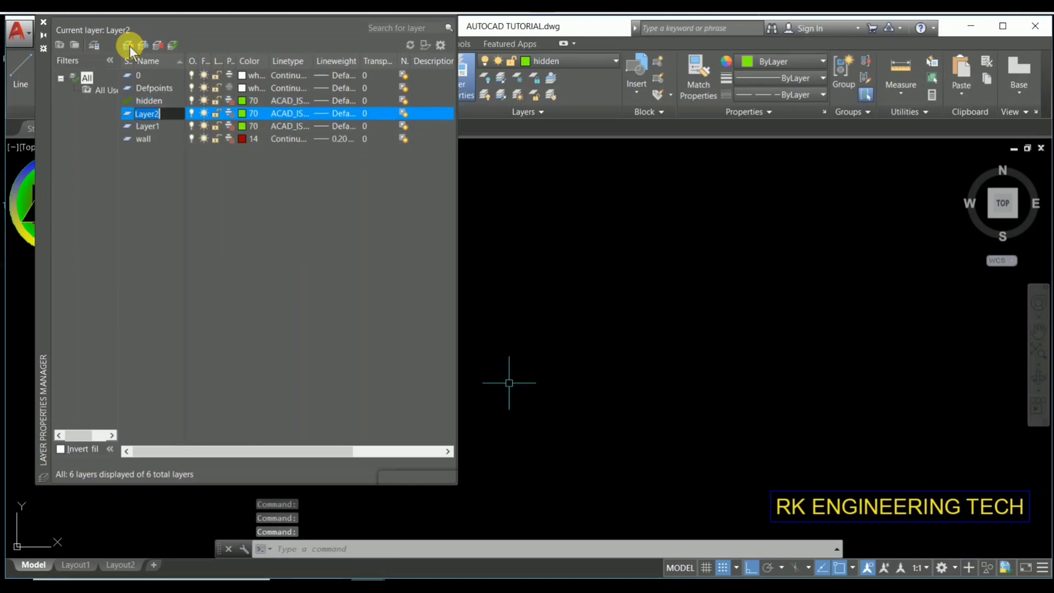
{"action": "left_click", "coordinate": [128, 46]}
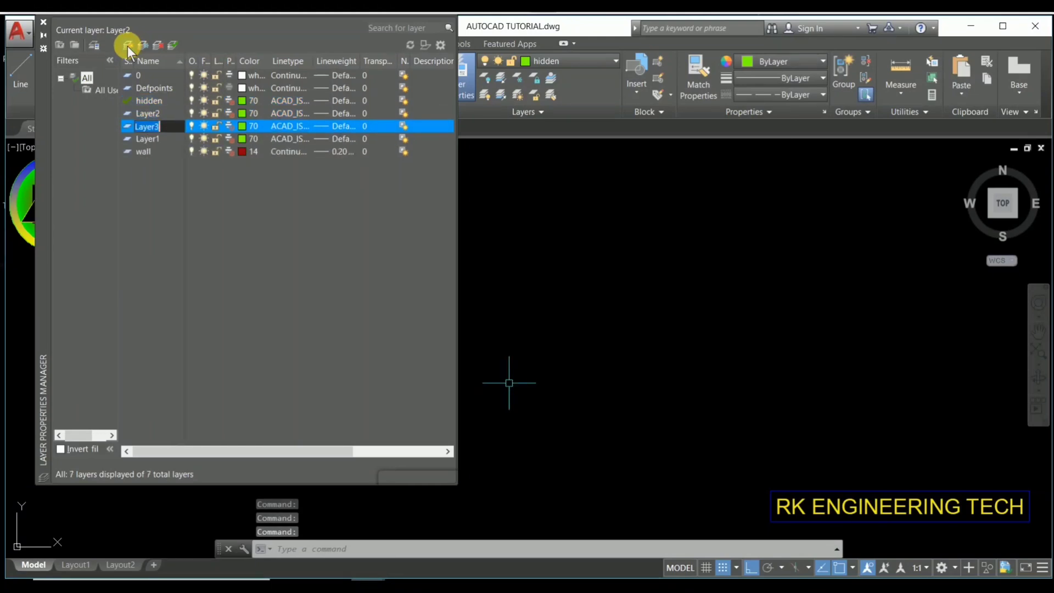
{"action": "left_click", "coordinate": [127, 46]}
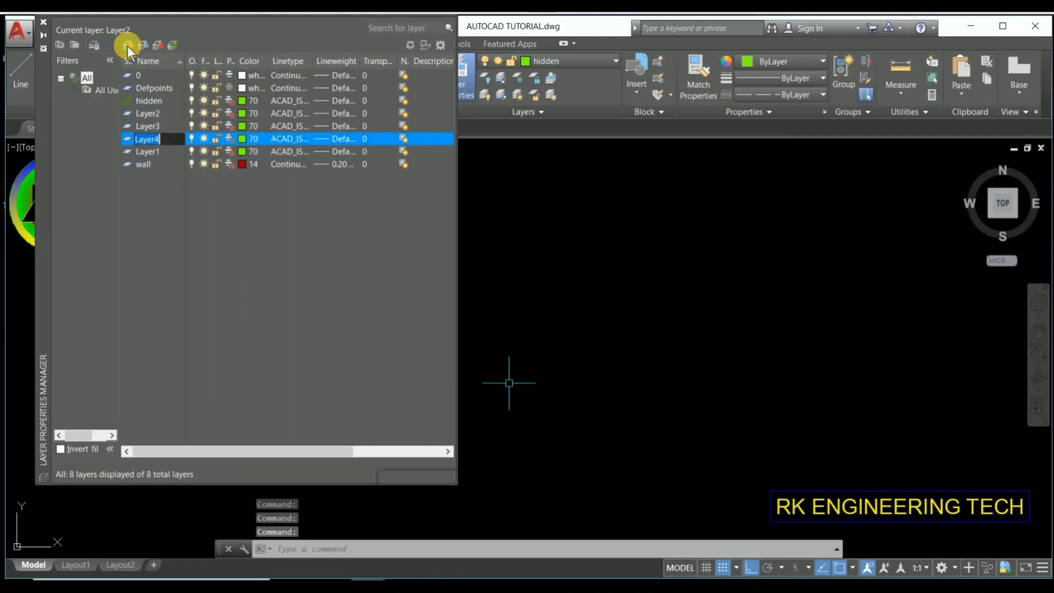
{"action": "left_click", "coordinate": [128, 46]}
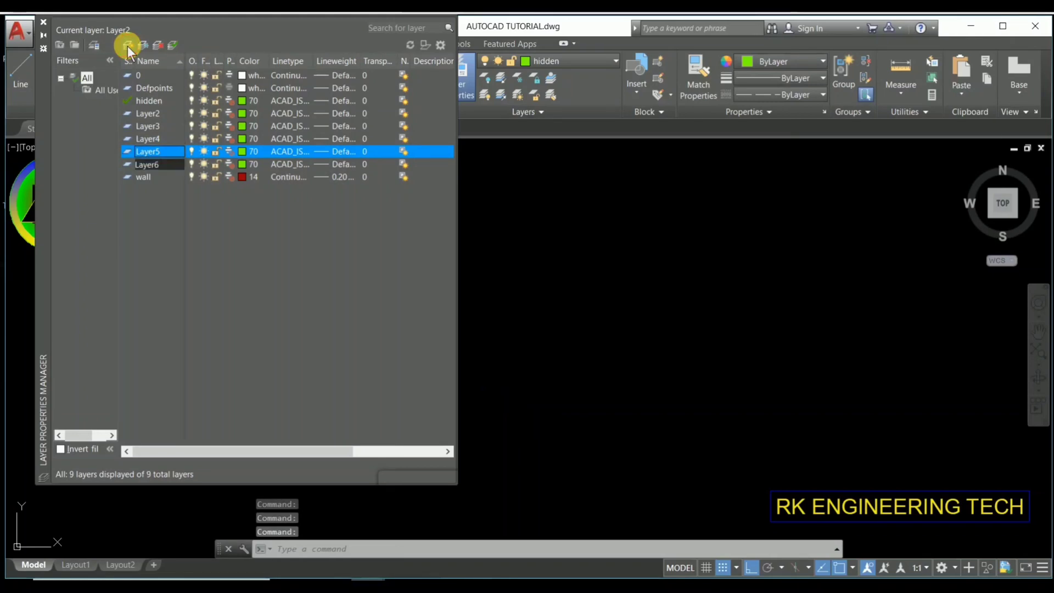
{"action": "left_click", "coordinate": [128, 46]}
{"action": "left_click", "coordinate": [128, 46]}
{"action": "left_click", "coordinate": [128, 47]}
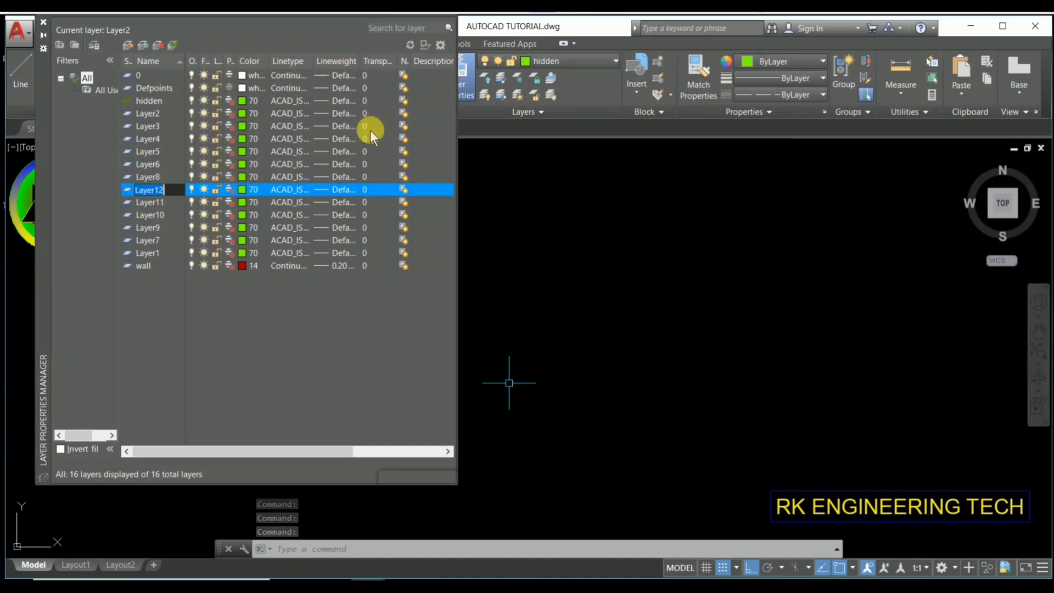
{"action": "left_click", "coordinate": [43, 22]}
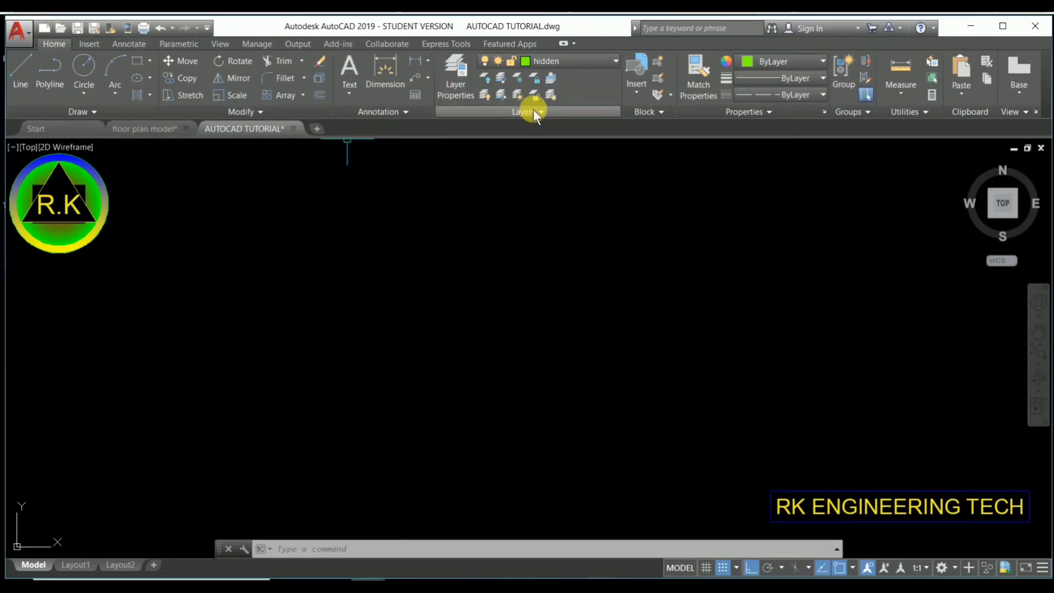
Step: Turn Layer1 off, make wall the current layer, and erase the existing objects
{"action": "left_click", "coordinate": [610, 62]}
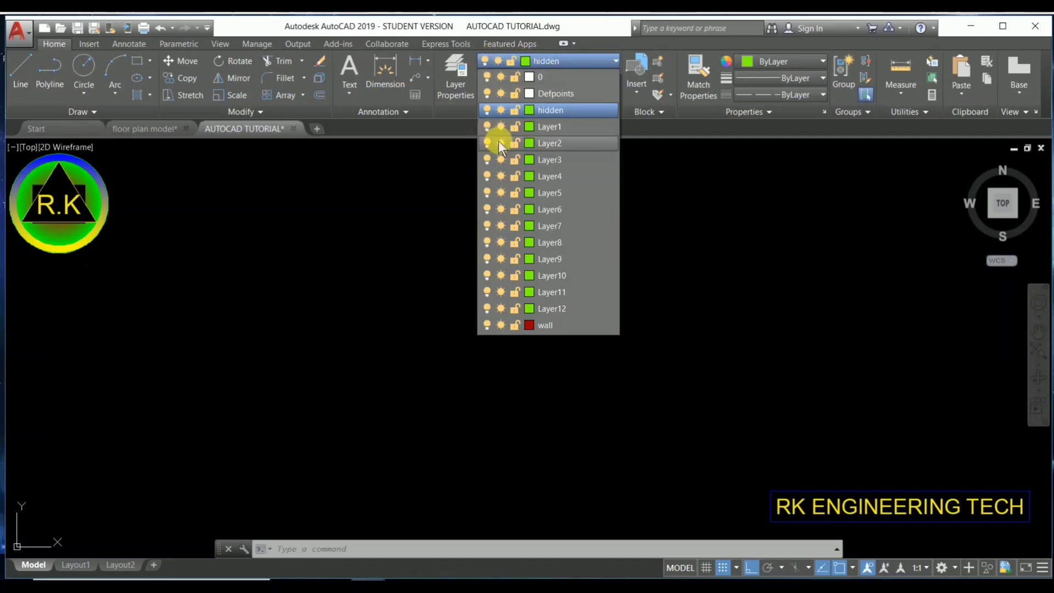
{"action": "left_click", "coordinate": [486, 126]}
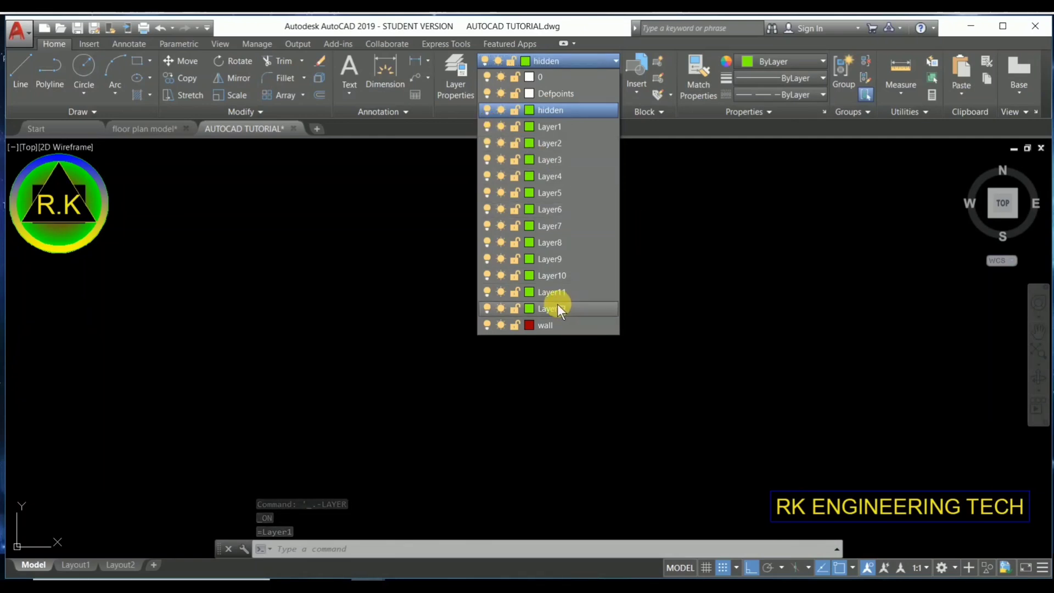
{"action": "left_click", "coordinate": [531, 325]}
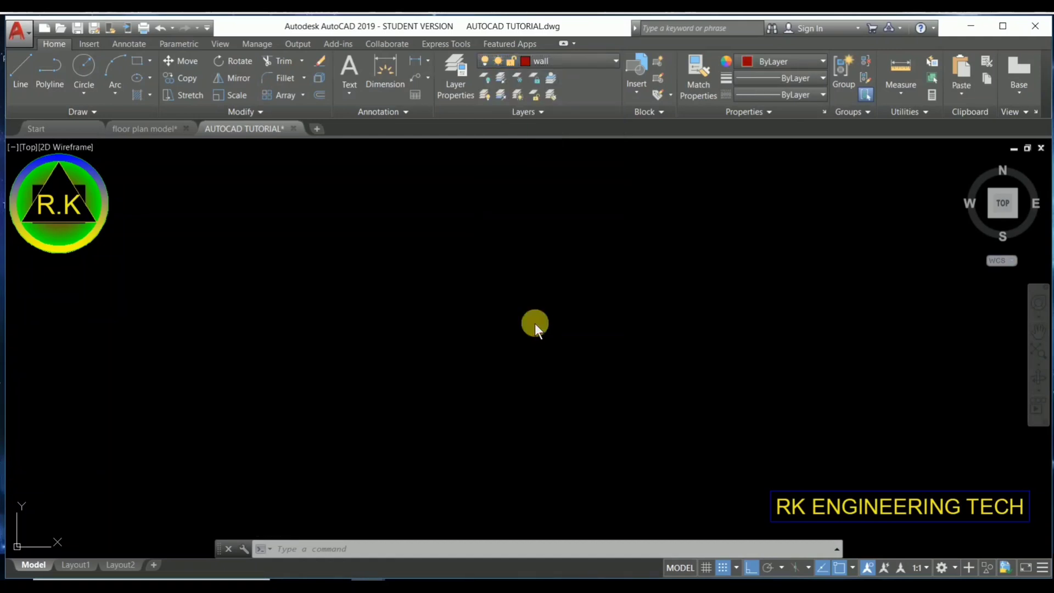
{"action": "left_click", "coordinate": [820, 59]}
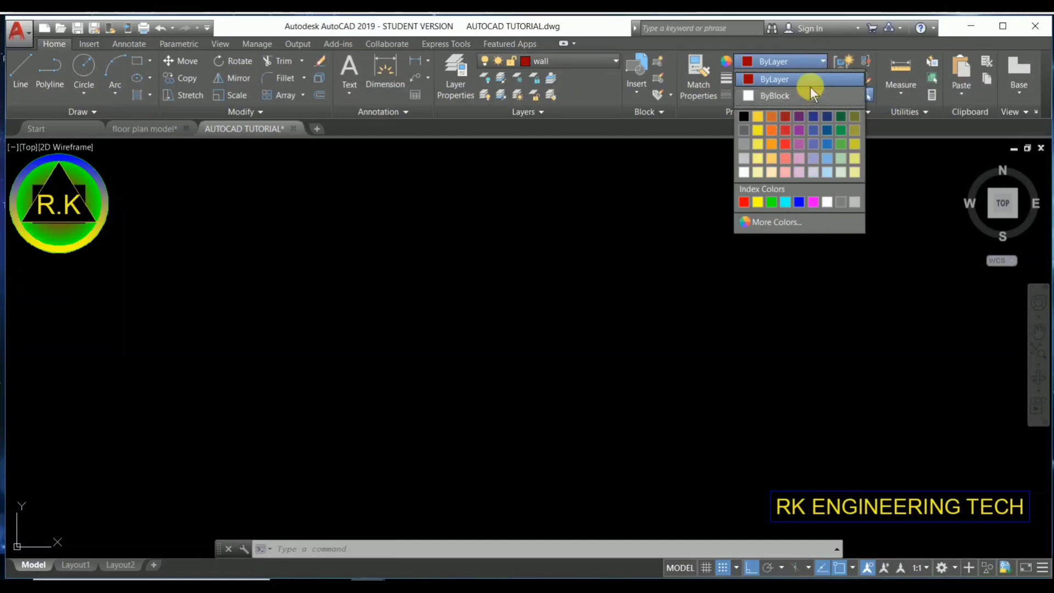
{"action": "left_click", "coordinate": [817, 61]}
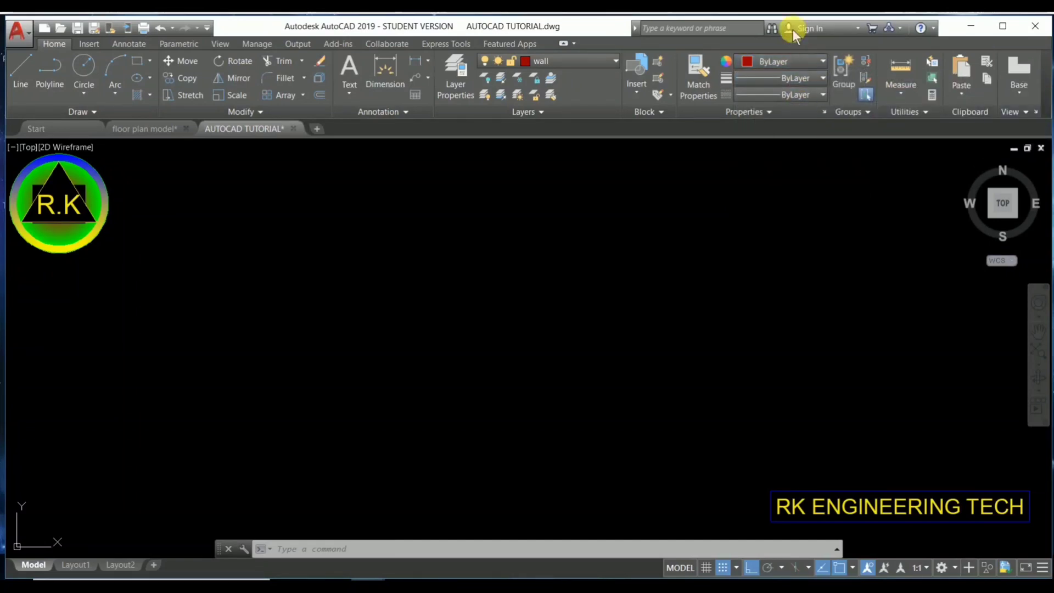
{"action": "type", "text": "e"}
{"action": "key", "text": "Return"}
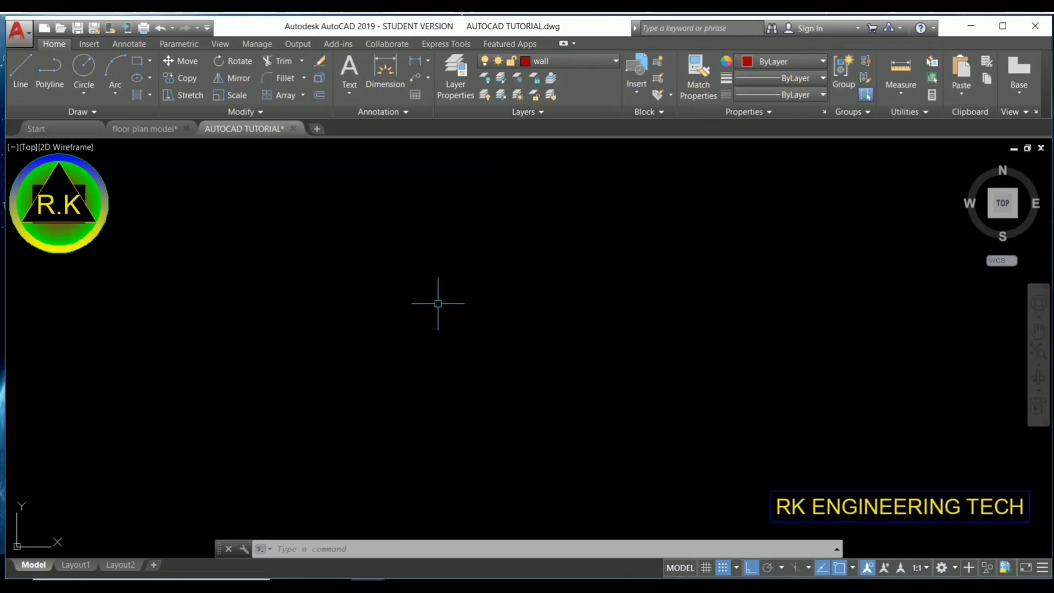
Step: Draw a rectangle on the wall layer with the REC command
{"action": "type", "text": "rec"}
{"action": "key", "text": "Return"}
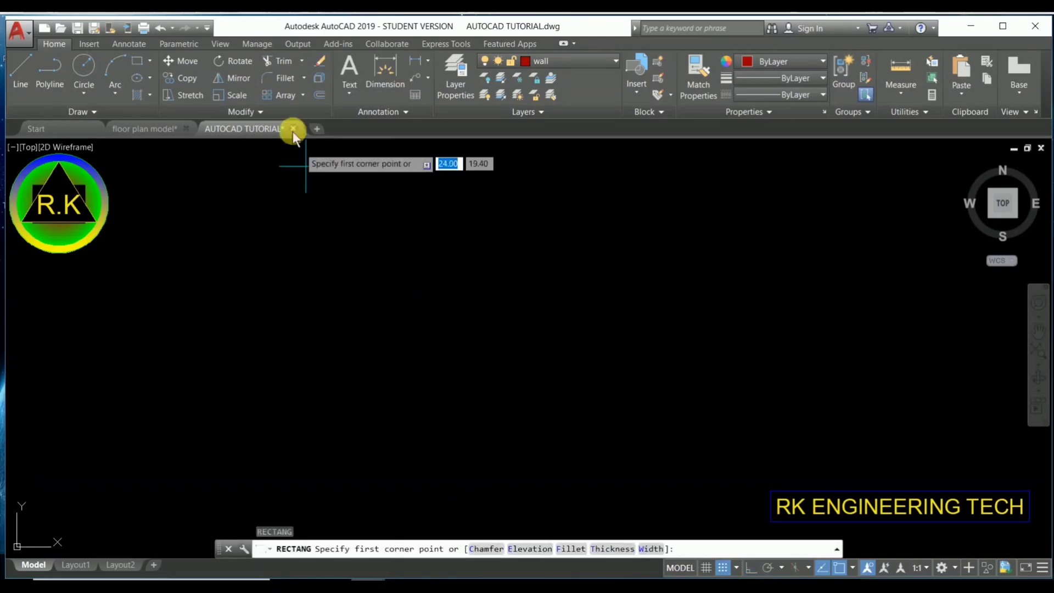
{"action": "left_click", "coordinate": [317, 190]}
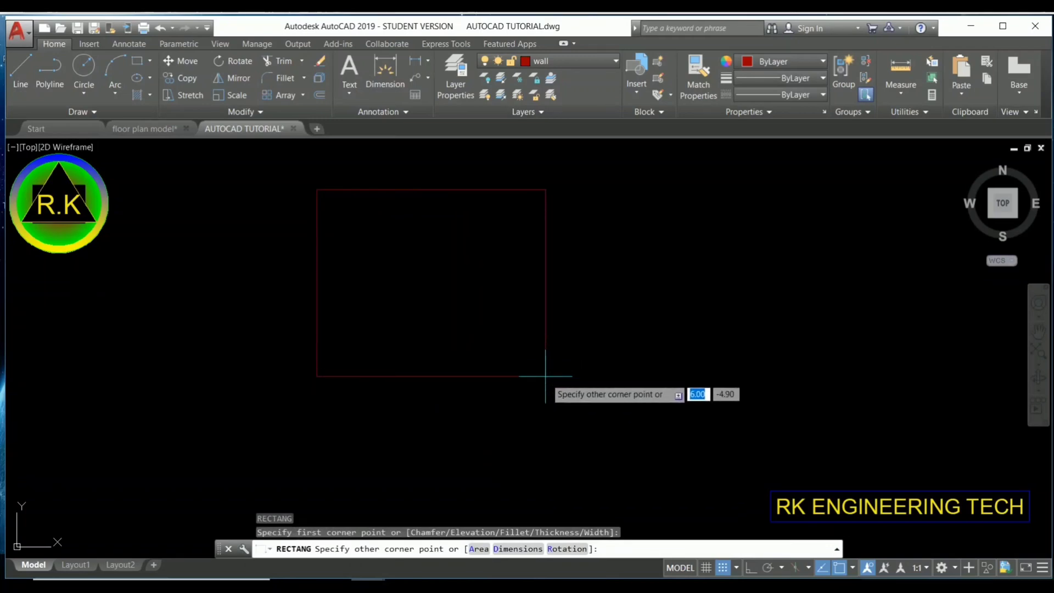
{"action": "left_click", "coordinate": [565, 395]}
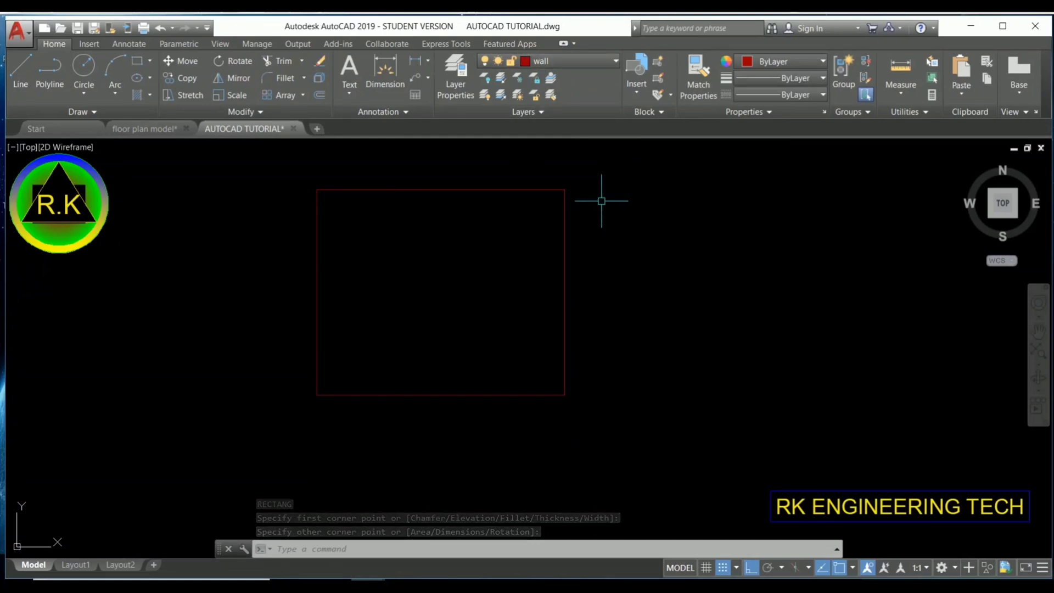
Step: Offset the rectangle 0.10 inward to form a double-line wall
{"action": "type", "text": "of"}
{"action": "key", "text": "Return"}
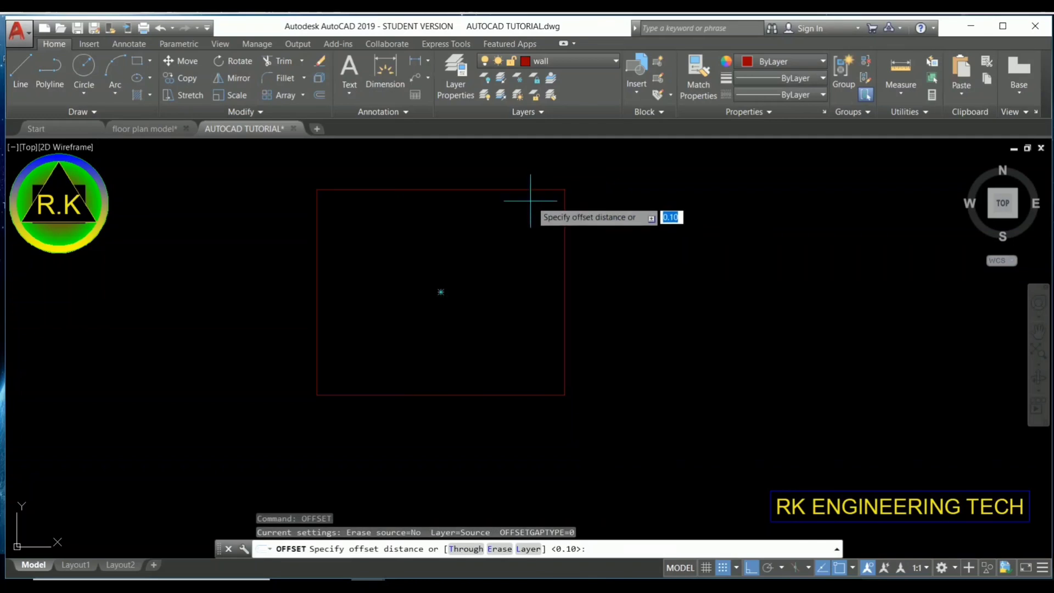
{"action": "key", "text": "Return"}
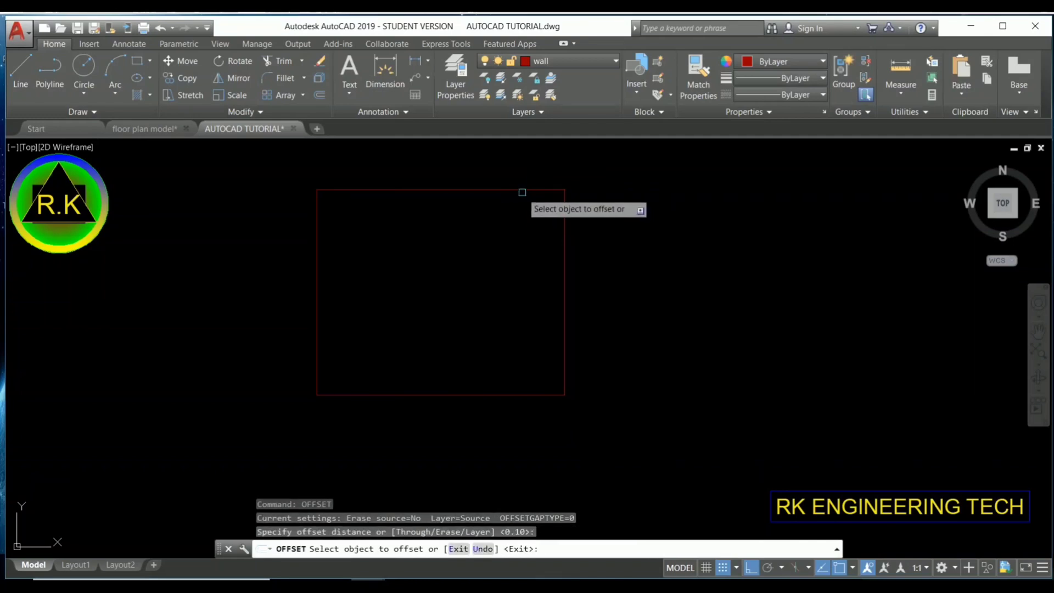
{"action": "left_click", "coordinate": [539, 191]}
{"action": "left_click", "coordinate": [502, 236]}
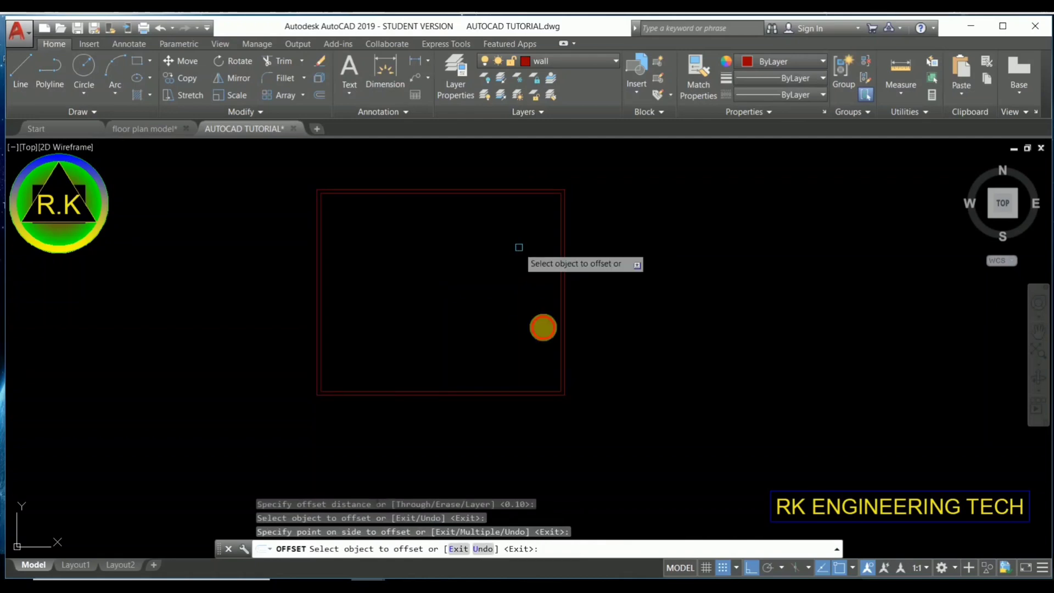
{"action": "key", "text": "Escape"}
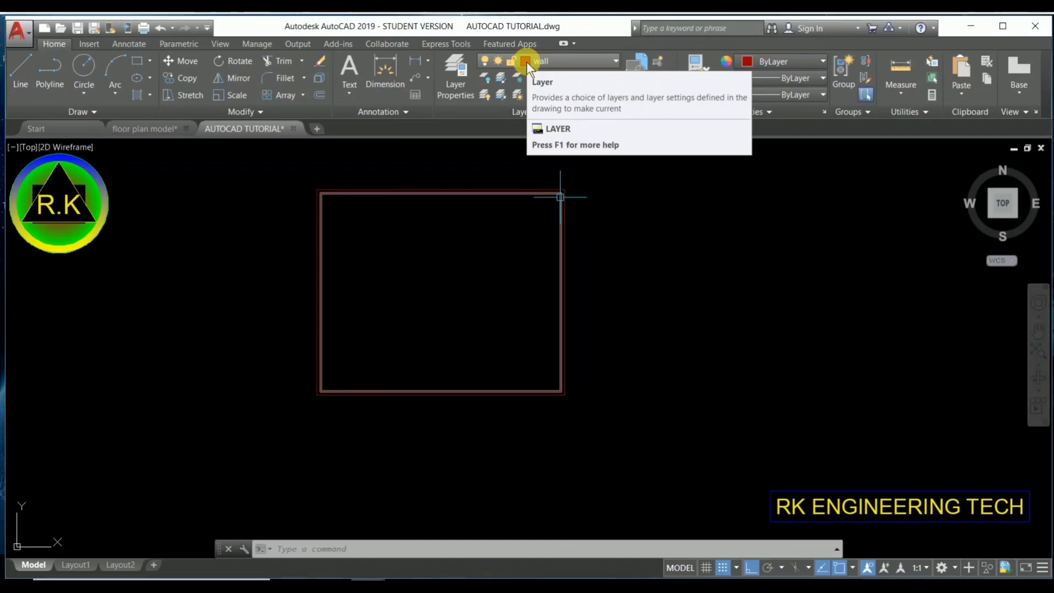
Step: Make Layer3 current and define a multiline text box inside the rectangle
{"action": "left_click", "coordinate": [559, 65]}
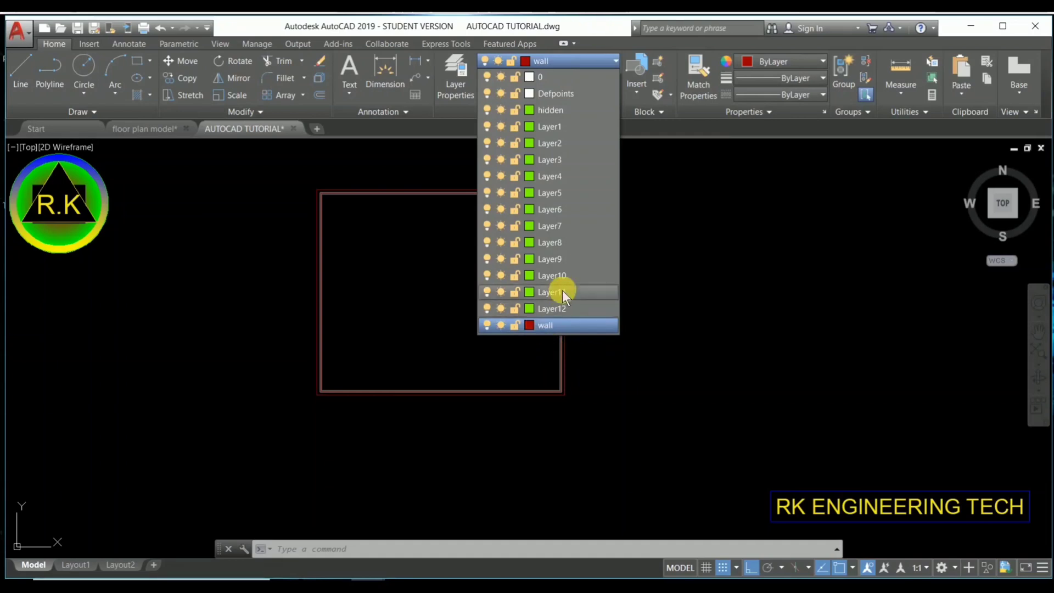
{"action": "left_click", "coordinate": [540, 161]}
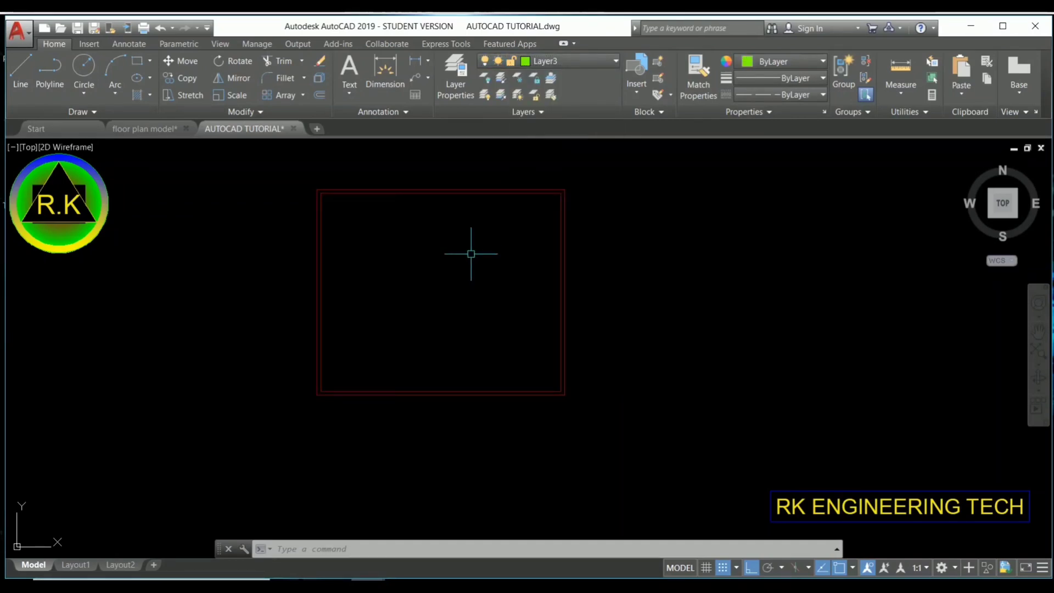
{"action": "left_click", "coordinate": [382, 73]}
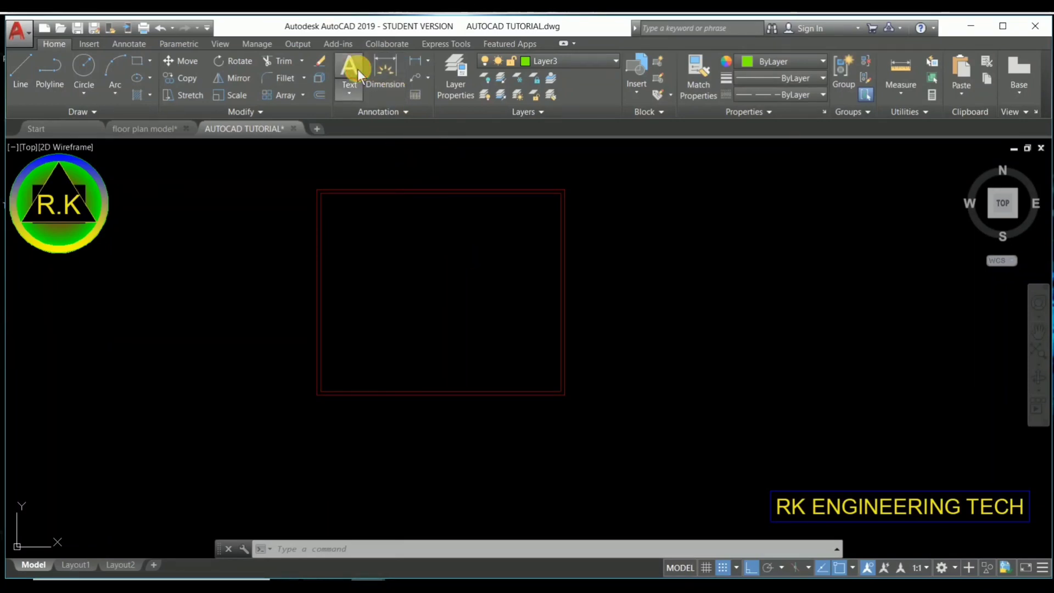
{"action": "left_click", "coordinate": [357, 70]}
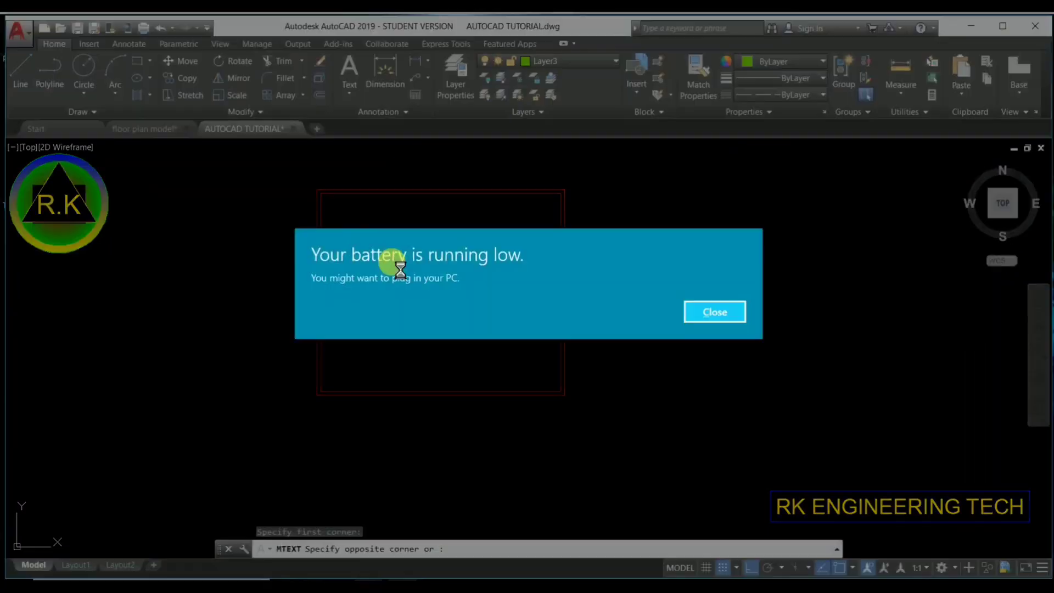
{"action": "left_click", "coordinate": [358, 275]}
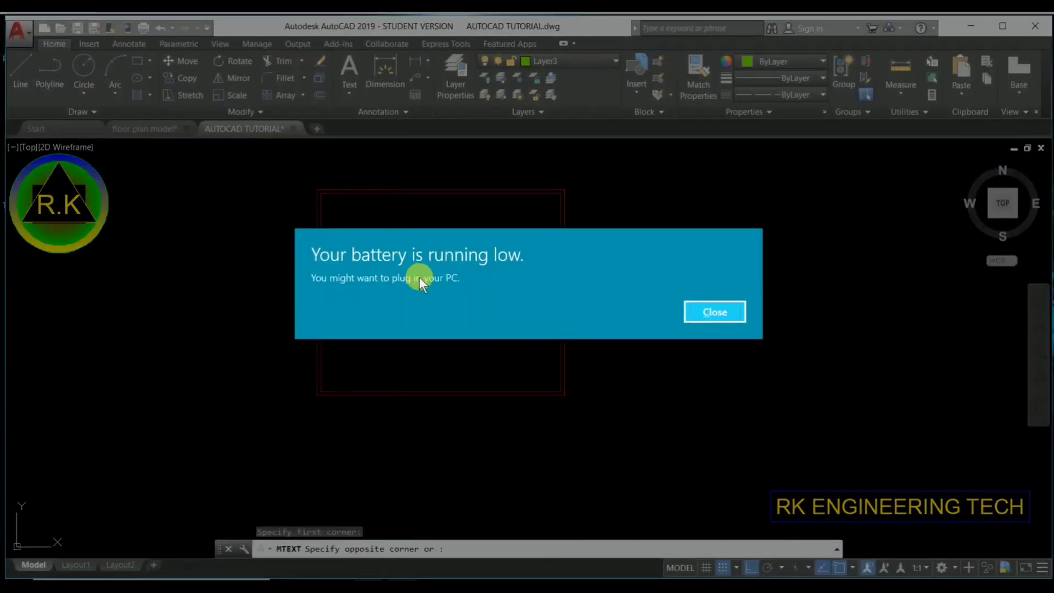
{"action": "left_click", "coordinate": [720, 313]}
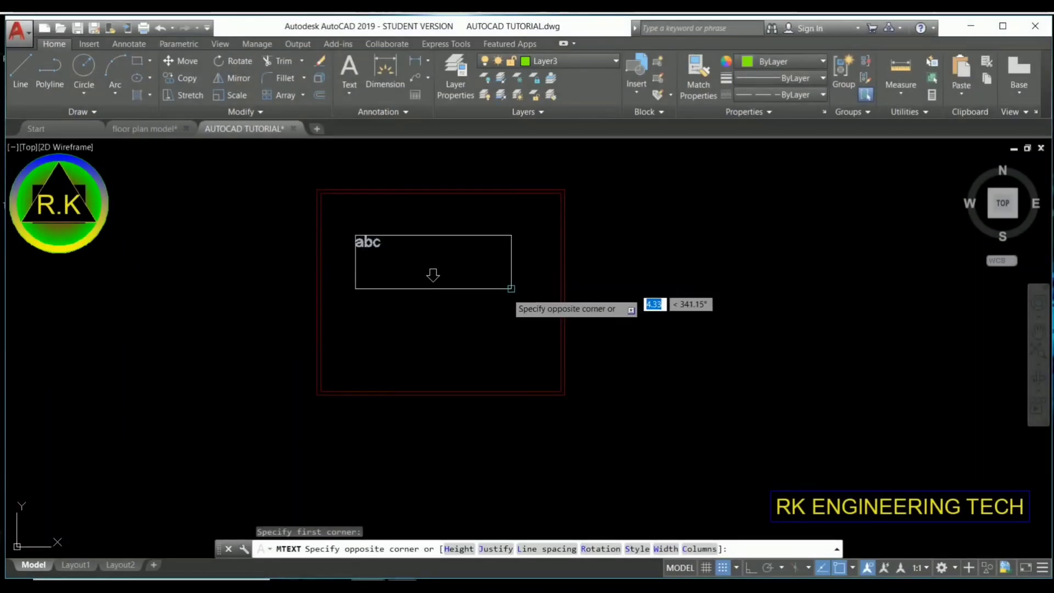
{"action": "left_click", "coordinate": [506, 307]}
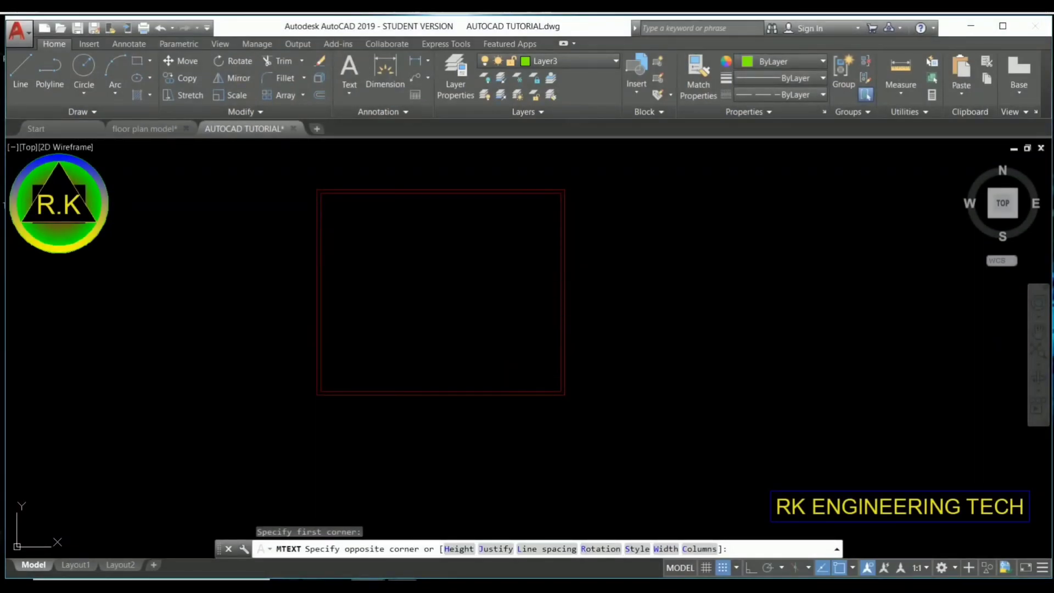
{"action": "left_click", "coordinate": [508, 309]}
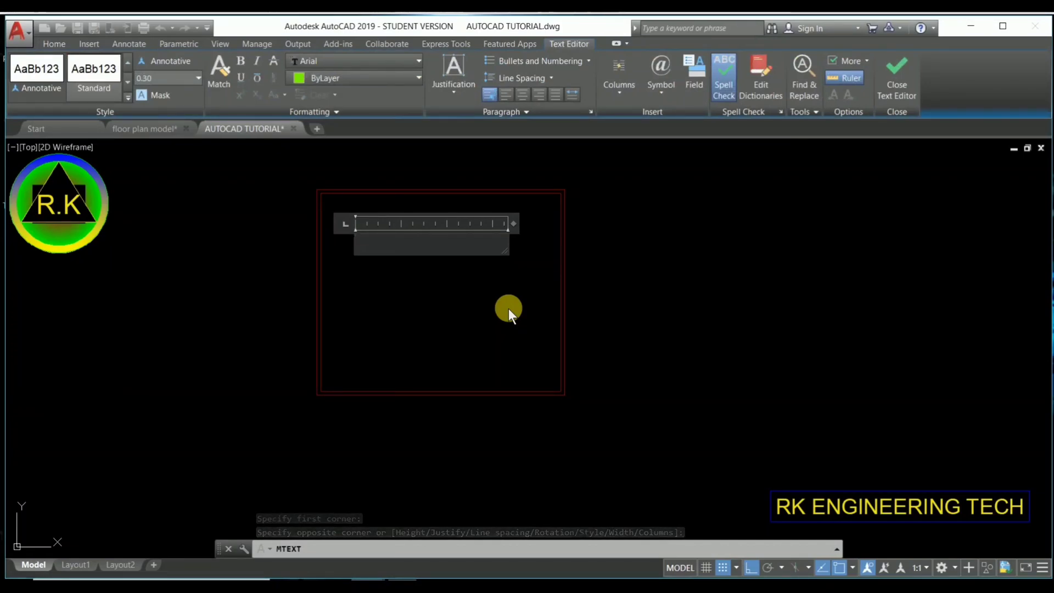
Step: Type the text 'Rk enginerring tech' in the editor
{"action": "type", "text": "Rk engo"}
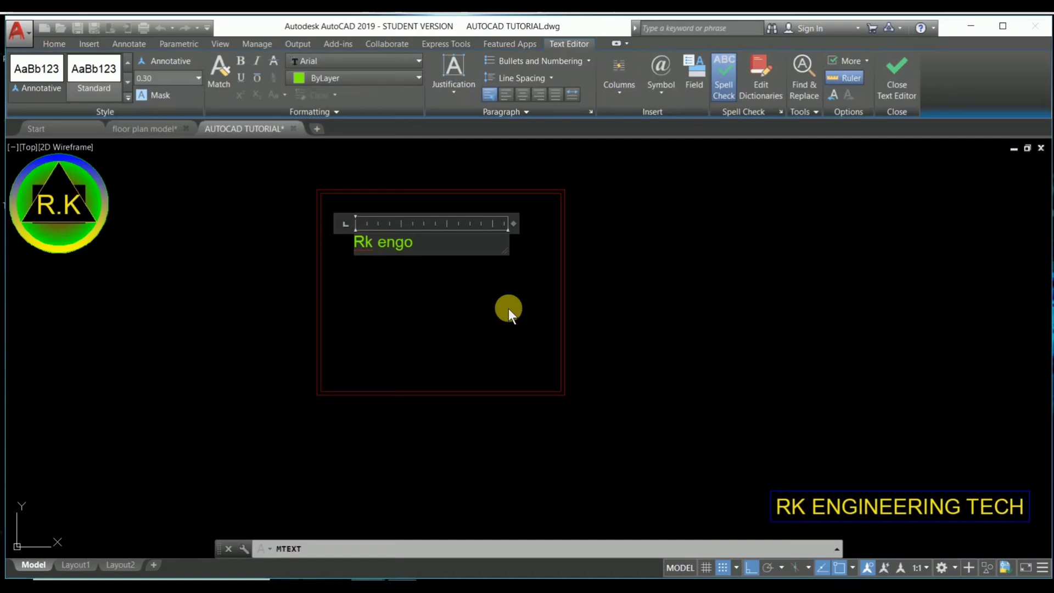
{"action": "key", "text": "BackSpace"}
{"action": "type", "text": "in"}
{"action": "key", "text": "BackSpace"}
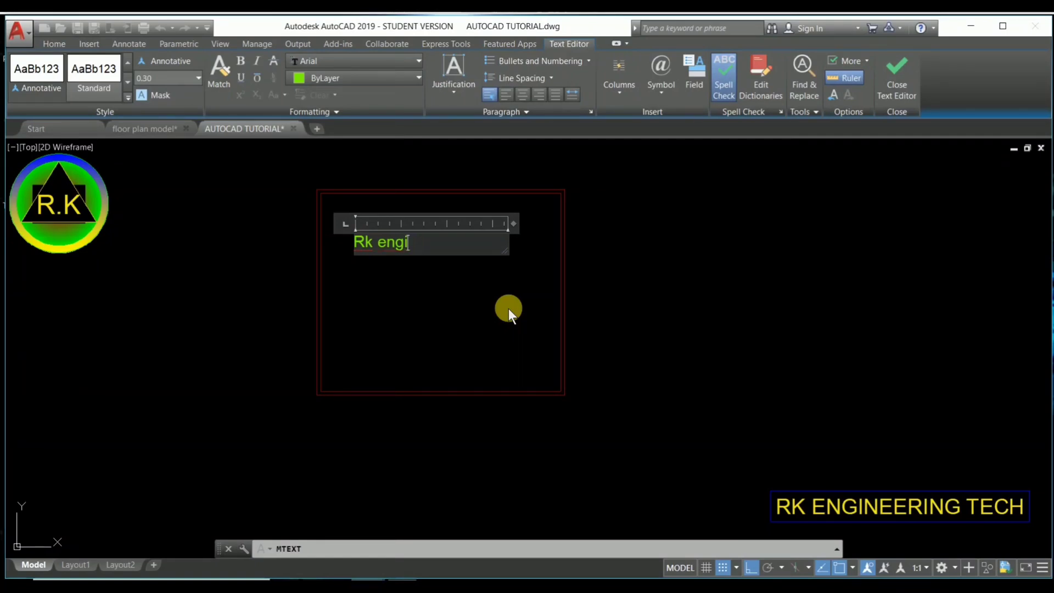
{"action": "type", "text": "nerr"}
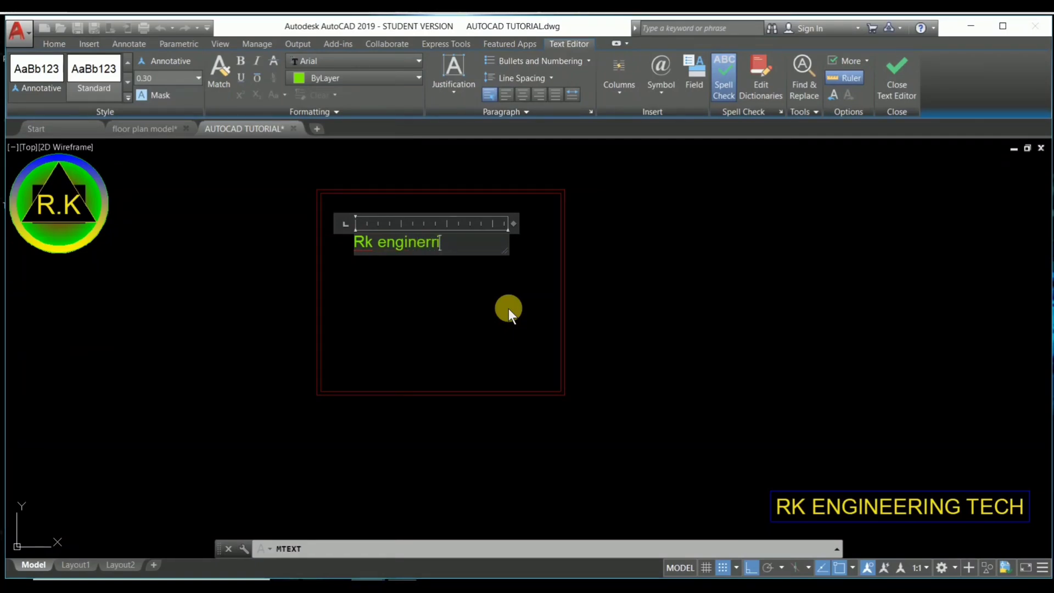
{"action": "type", "text": "ing tech"}
{"action": "key", "text": "Return"}
Step: Place the text, then switch off the current Layer3 to hide it
{"action": "left_click", "coordinate": [493, 309]}
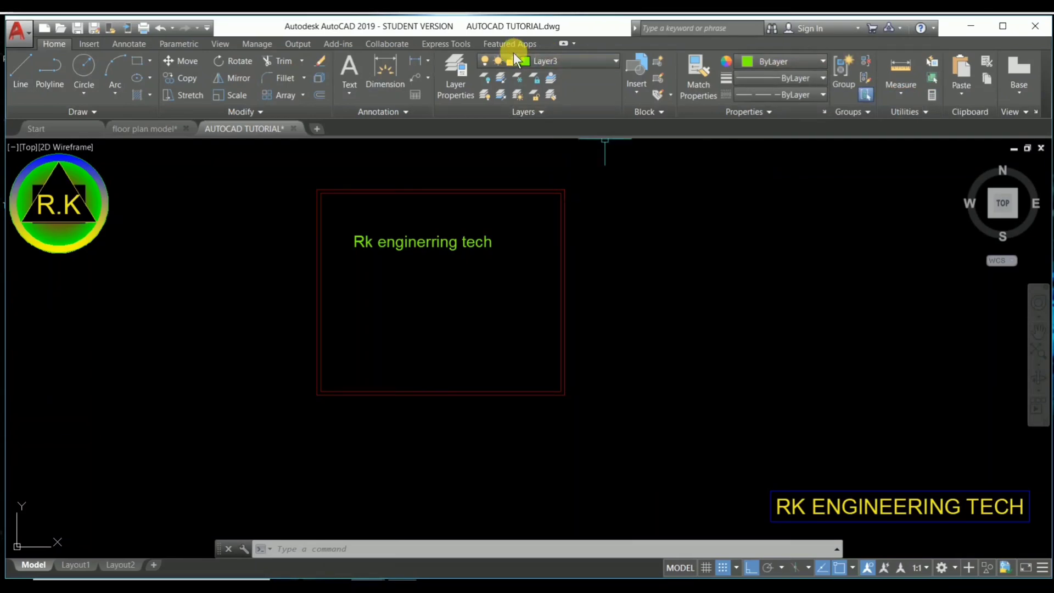
{"action": "left_click", "coordinate": [584, 56]}
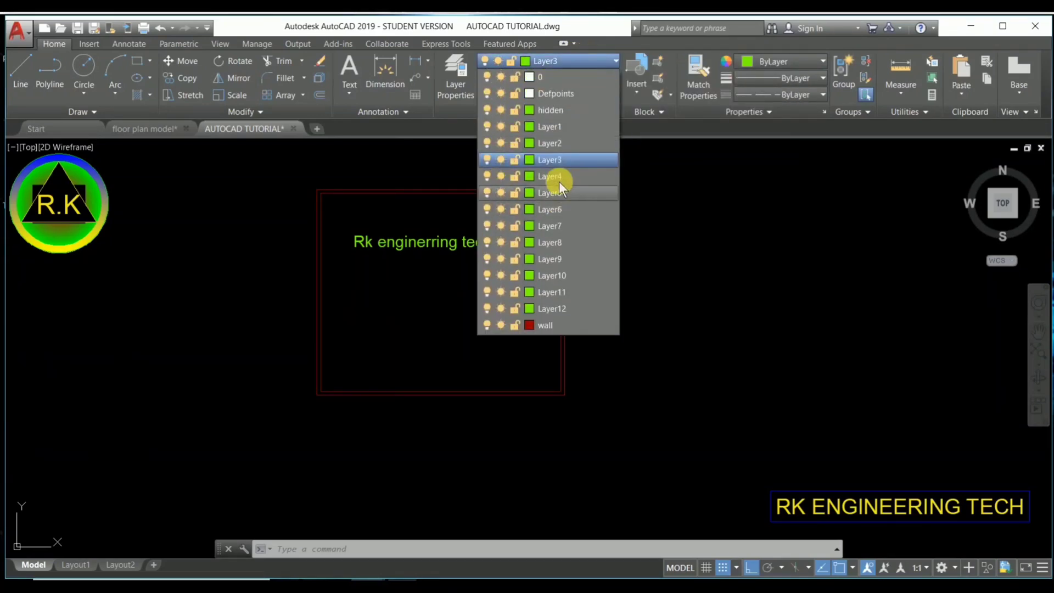
{"action": "left_click", "coordinate": [486, 161]}
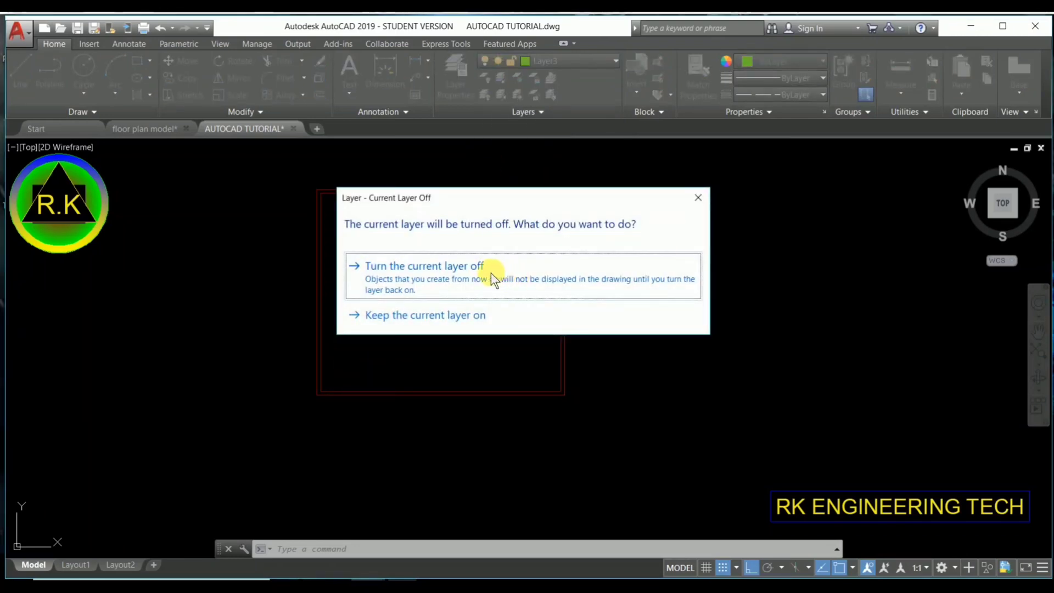
{"action": "left_click", "coordinate": [411, 269]}
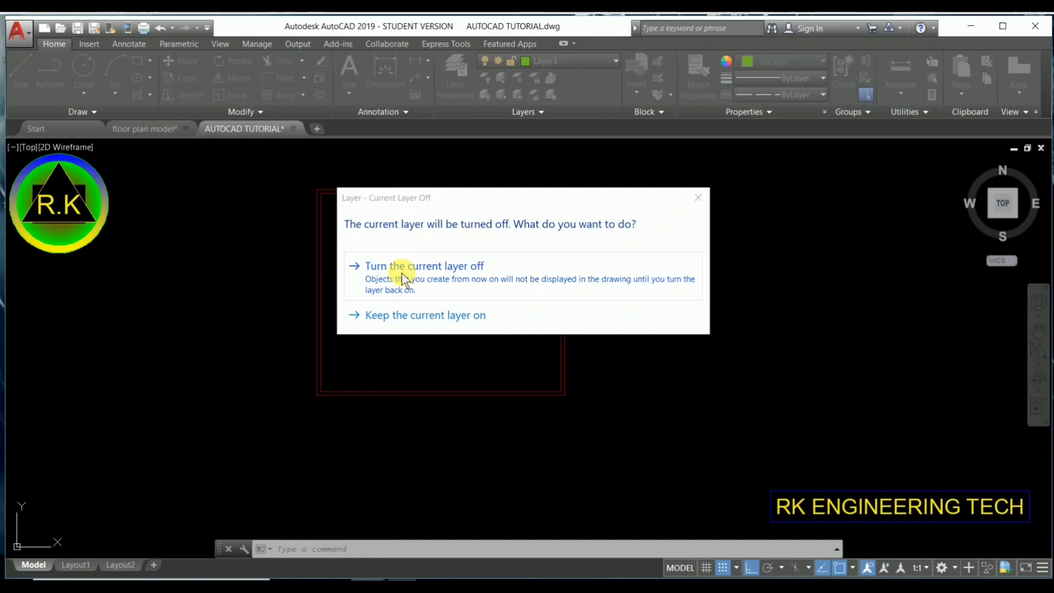
{"action": "left_click", "coordinate": [457, 284]}
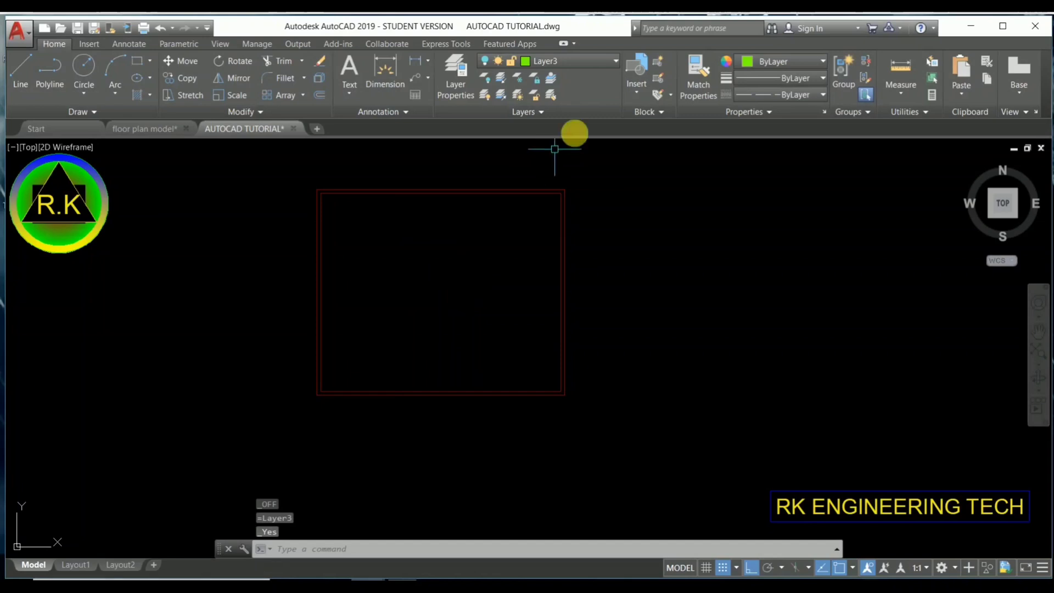
Step: Turn Layer3 back on, then try freezing it and dismiss the refusal, since it is current
{"action": "left_click", "coordinate": [574, 60]}
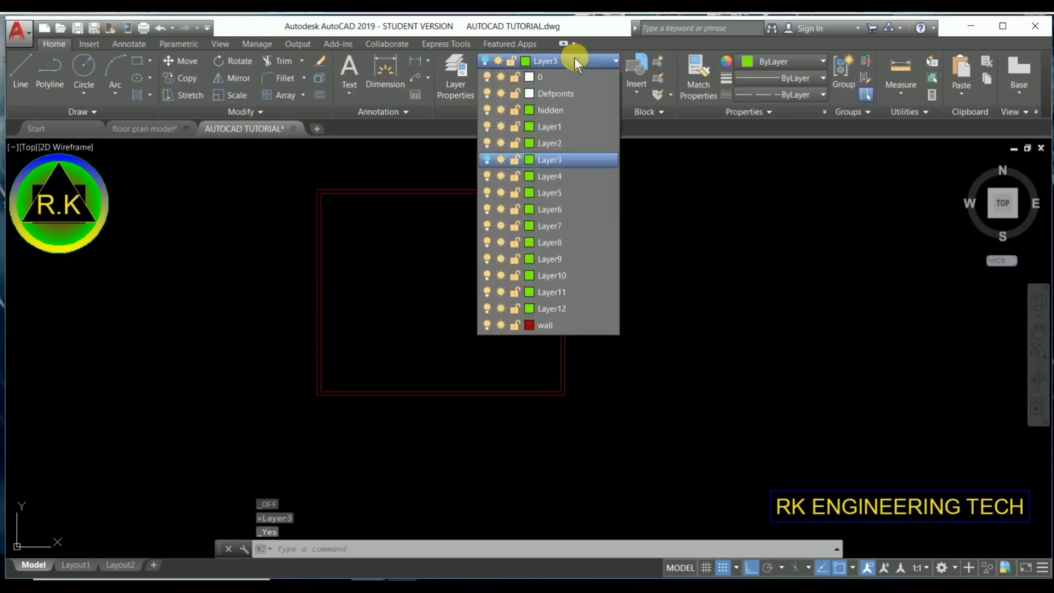
{"action": "left_click", "coordinate": [487, 160]}
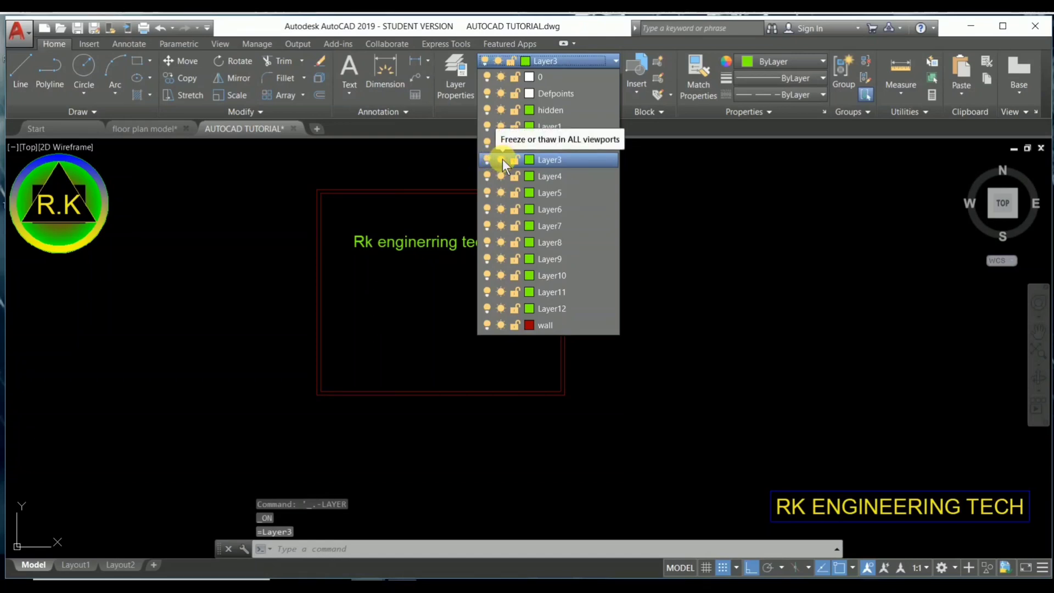
{"action": "left_click", "coordinate": [503, 159]}
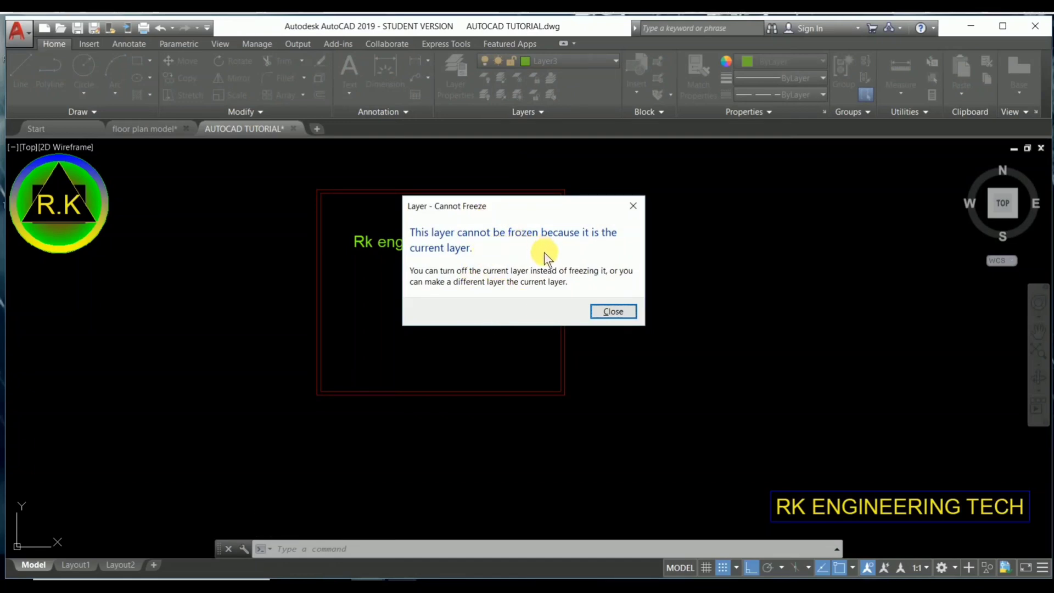
{"action": "left_click", "coordinate": [613, 311]}
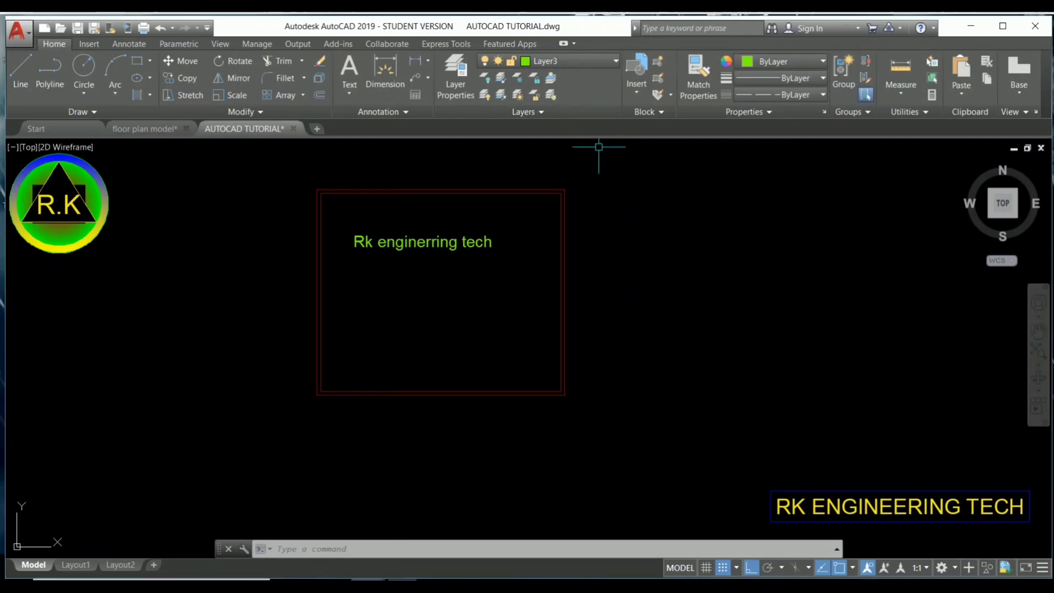
Step: Freeze Layer4 and then thaw it again
{"action": "left_click", "coordinate": [600, 62]}
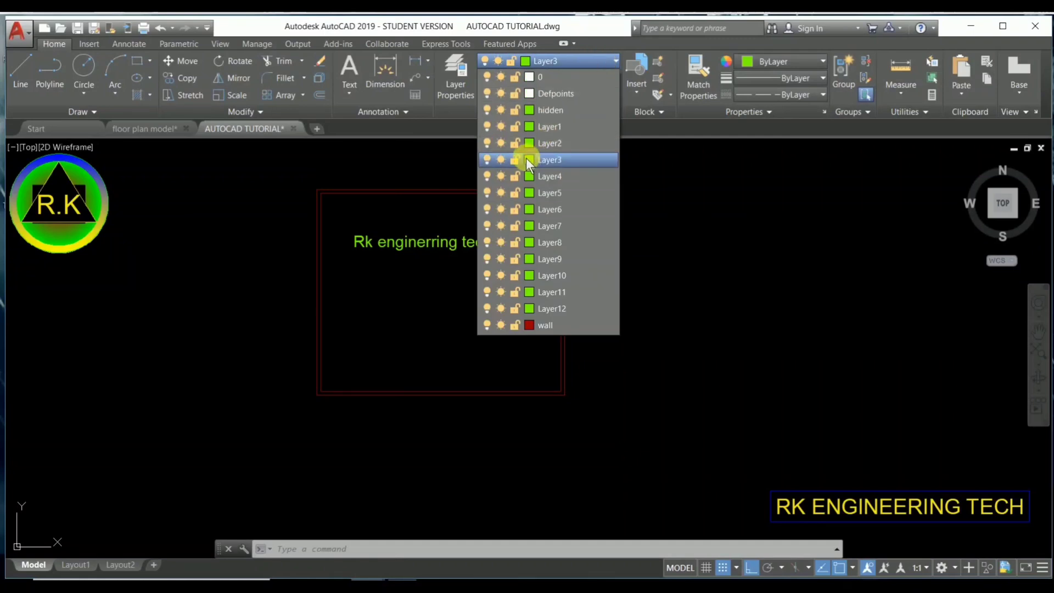
{"action": "left_click", "coordinate": [500, 176]}
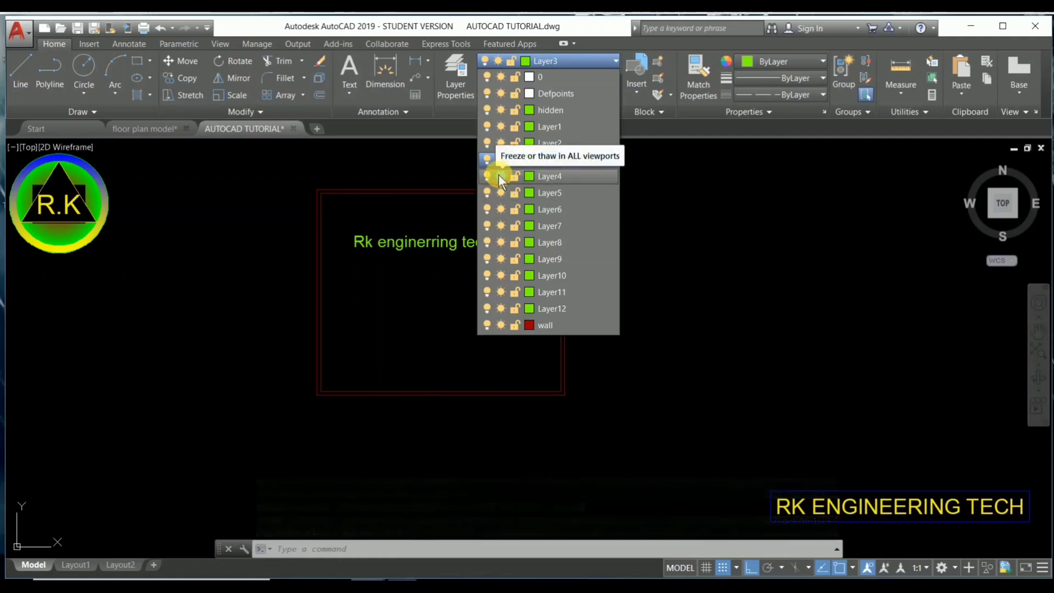
{"action": "left_click", "coordinate": [498, 175]}
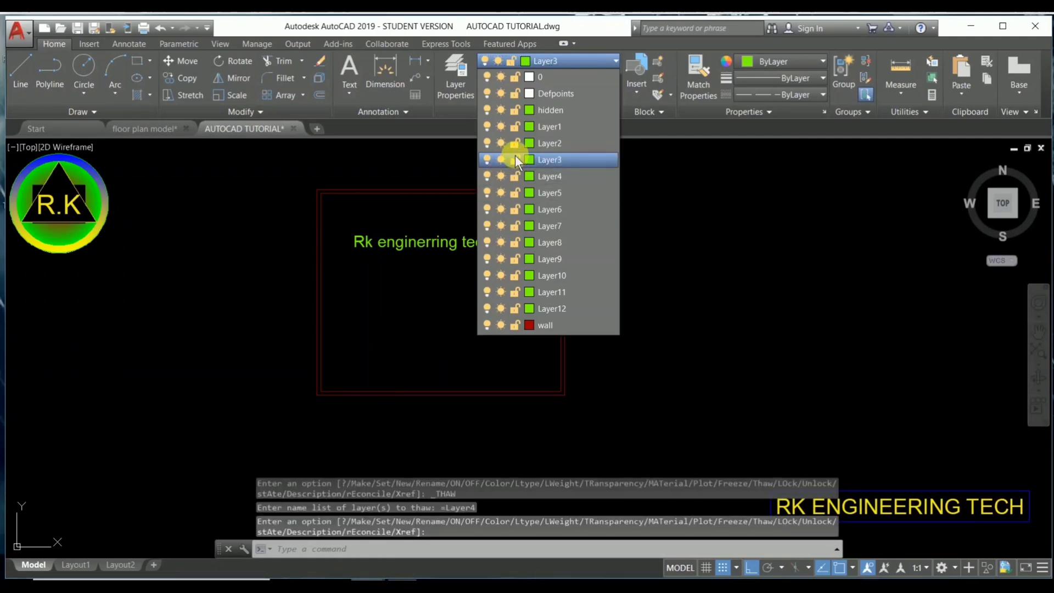
Step: Lock Layer3 so its text fades, then test a lasso selection on it and cancel
{"action": "left_click", "coordinate": [516, 161]}
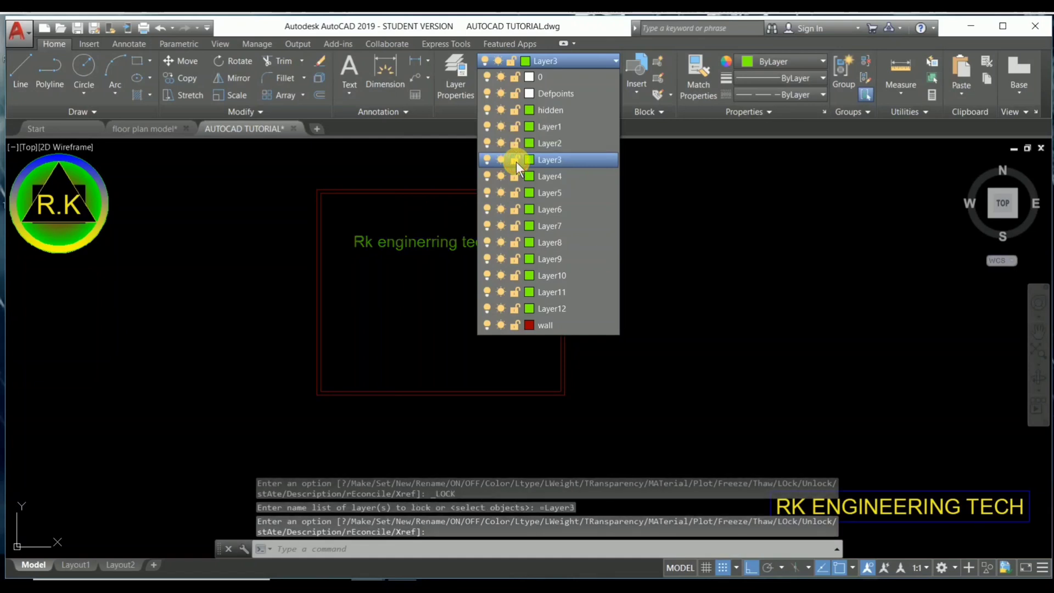
{"action": "left_click", "coordinate": [443, 214]}
{"action": "mouse_move", "coordinate": [480, 213]}
{"action": "left_mouse_down"}
{"action": "mouse_move", "coordinate": [399, 289]}
{"action": "mouse_move", "coordinate": [504, 217]}
{"action": "mouse_move", "coordinate": [496, 226]}
{"action": "left_mouse_up"}
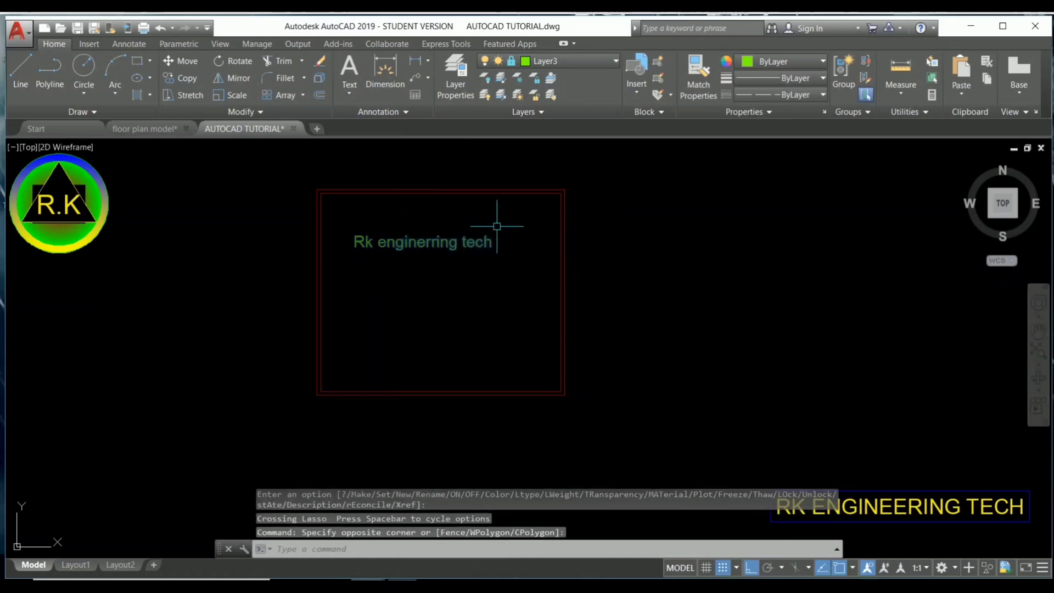
{"action": "key", "text": "Escape"}
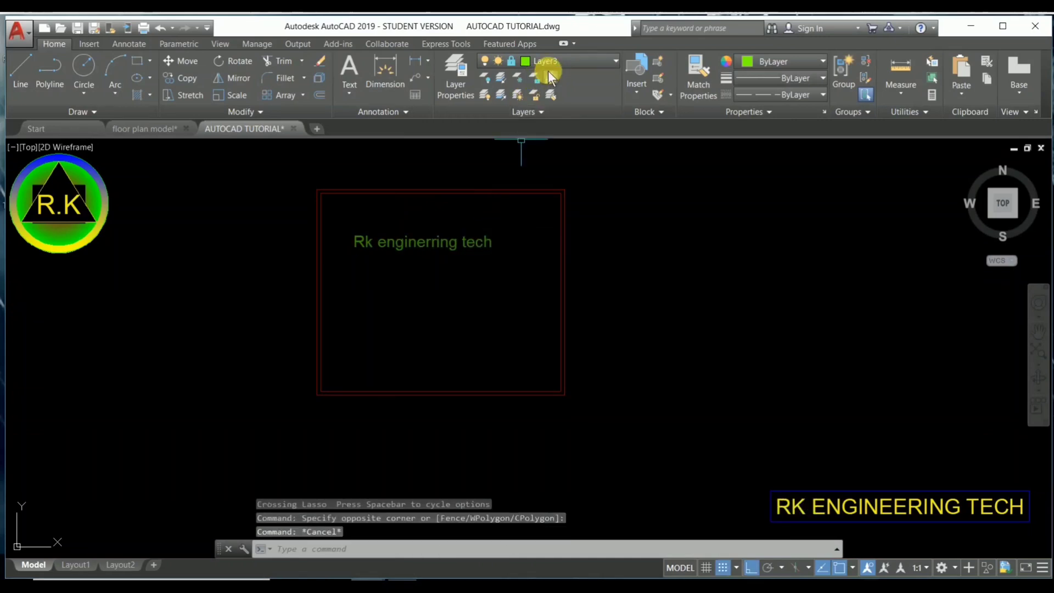
Step: Unlock Layer3 so the green 'Rk enginerring tech' text returns to full brightness
{"action": "left_click", "coordinate": [558, 61]}
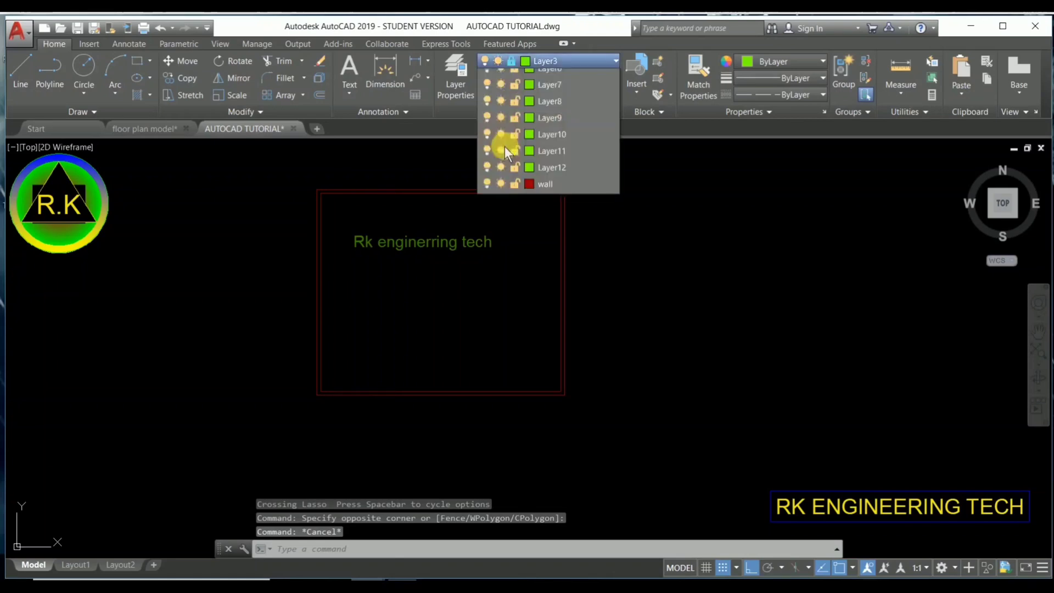
{"action": "left_click", "coordinate": [516, 161]}
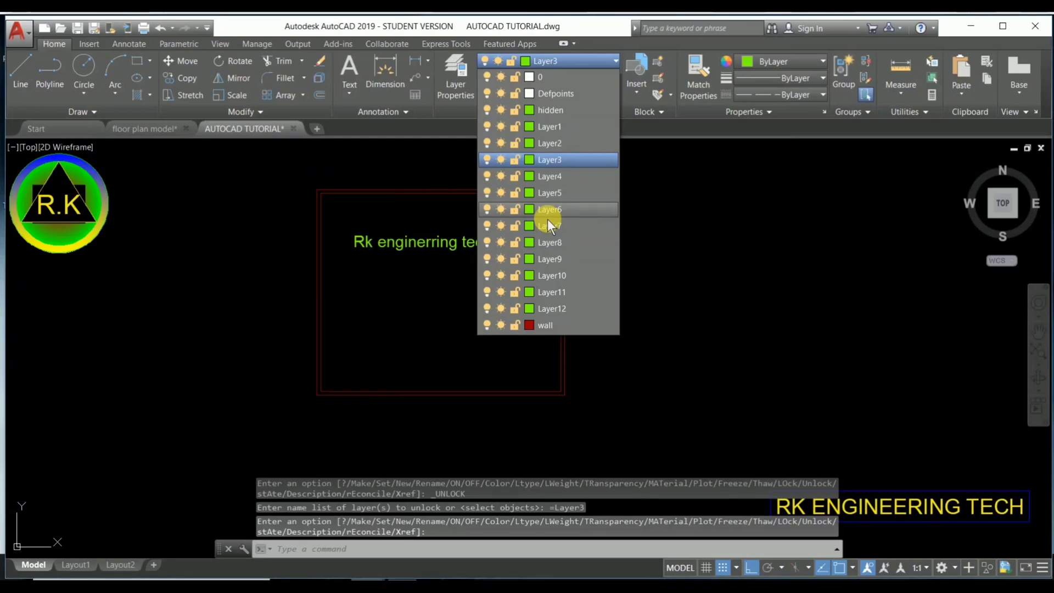
{"action": "left_click", "coordinate": [421, 224]}
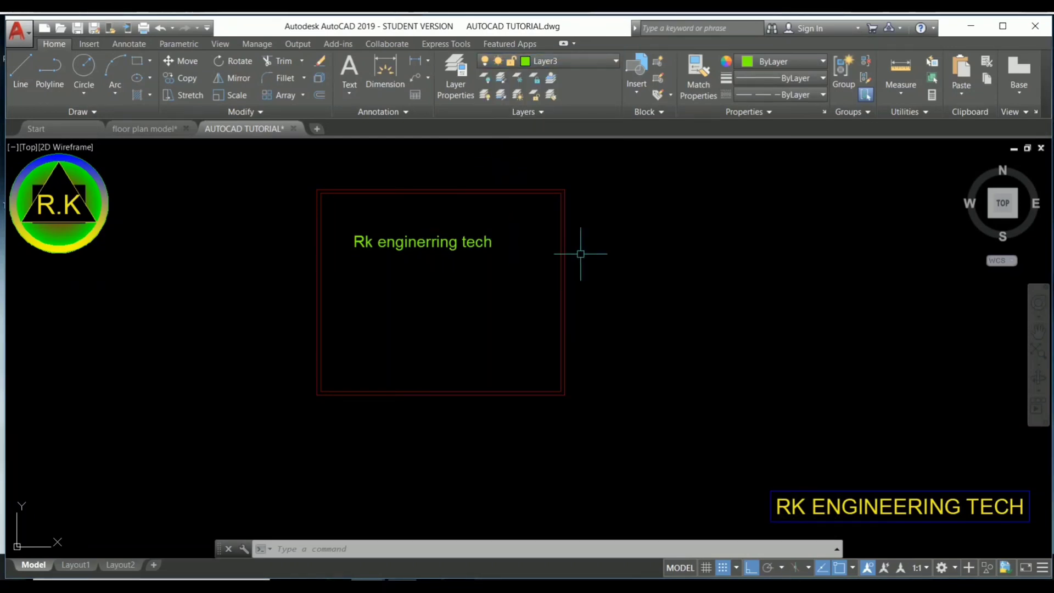